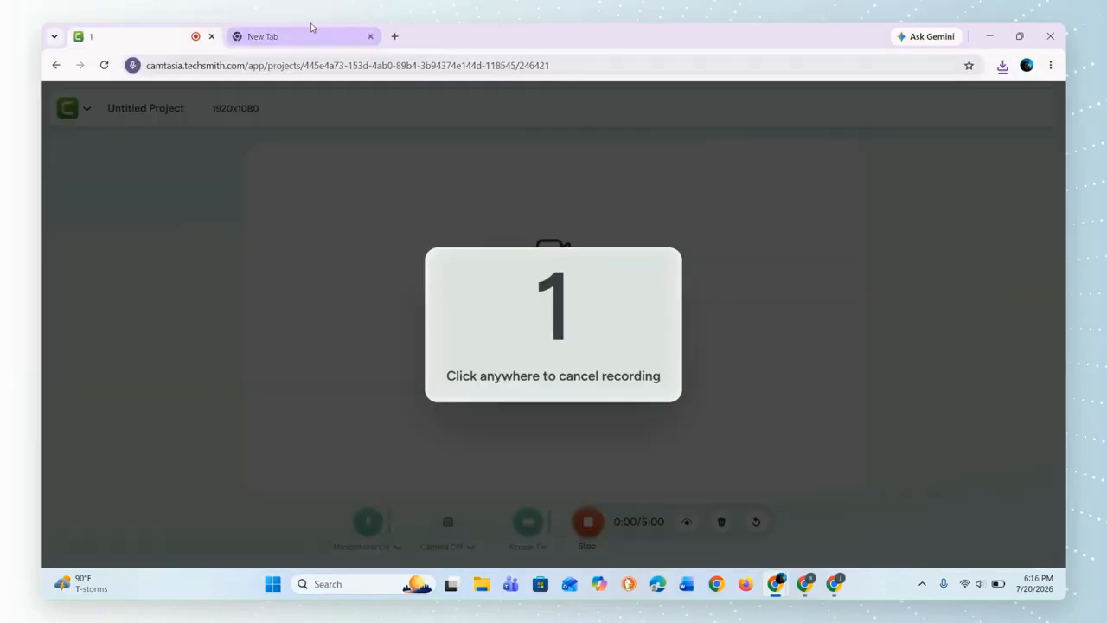
# - Open the we0.ai website in the new browser tab and look over its homepage
pyautogui.click(315, 31)
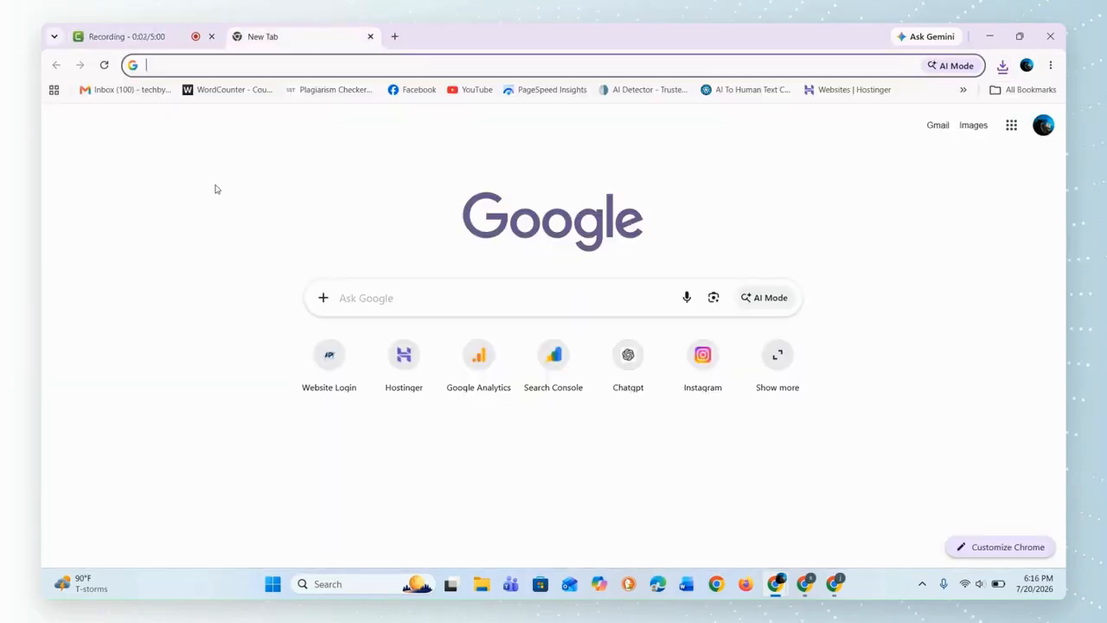
pyautogui.click(424, 303)
pyautogui.write('we0')
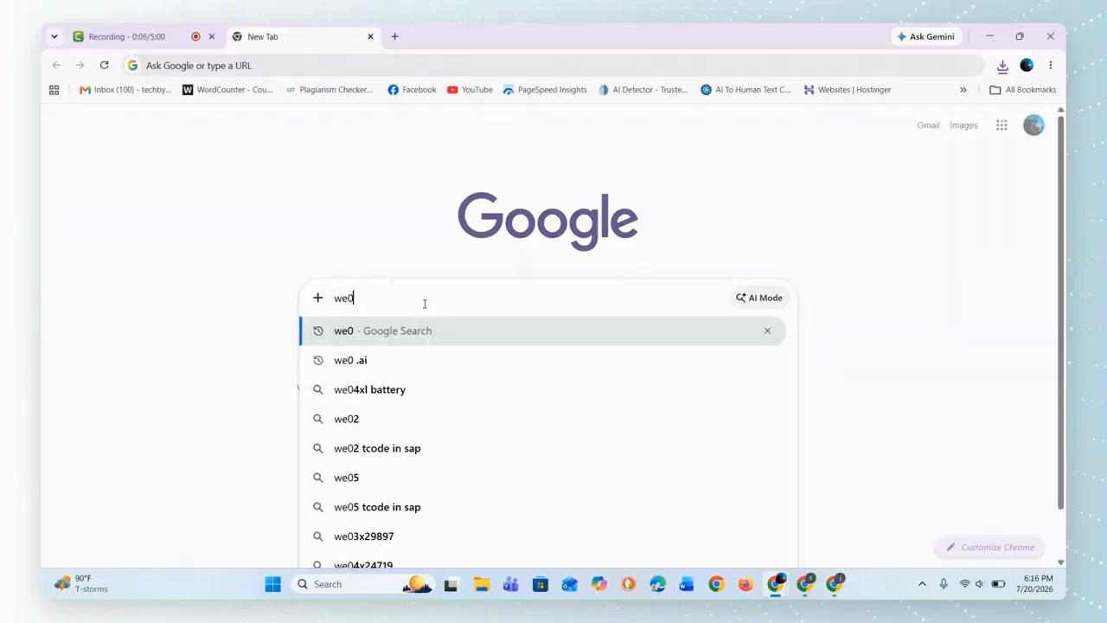
pyautogui.write('.ai')
pyautogui.press('Return')
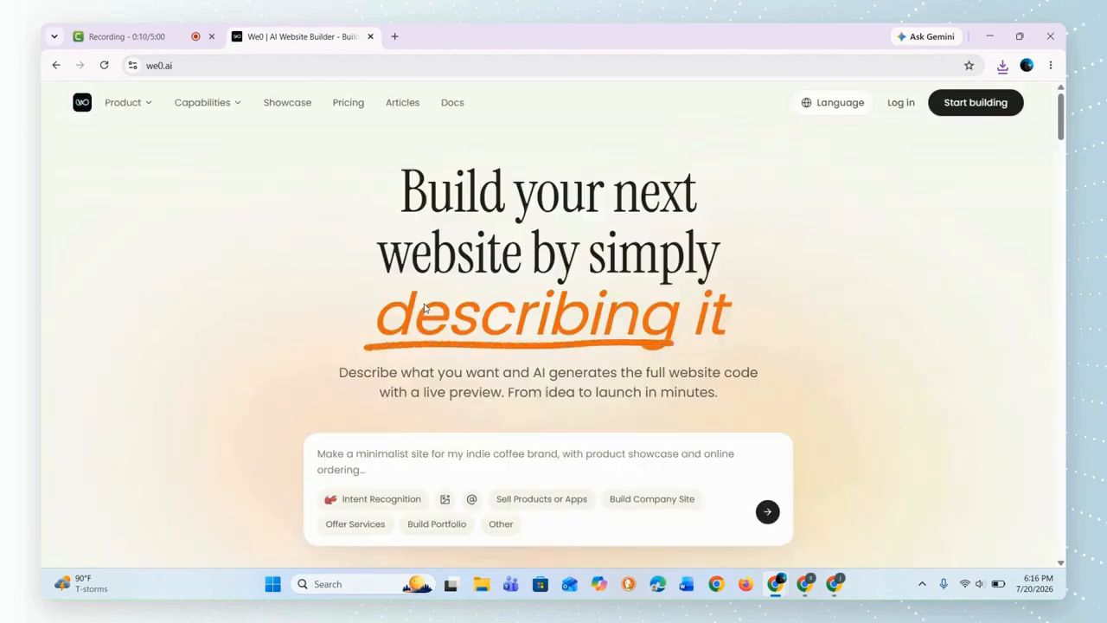
pyautogui.scroll(-2, 519, 329)
pyautogui.scroll(2, 519, 329)
pyautogui.scroll(-2, 438, 253)
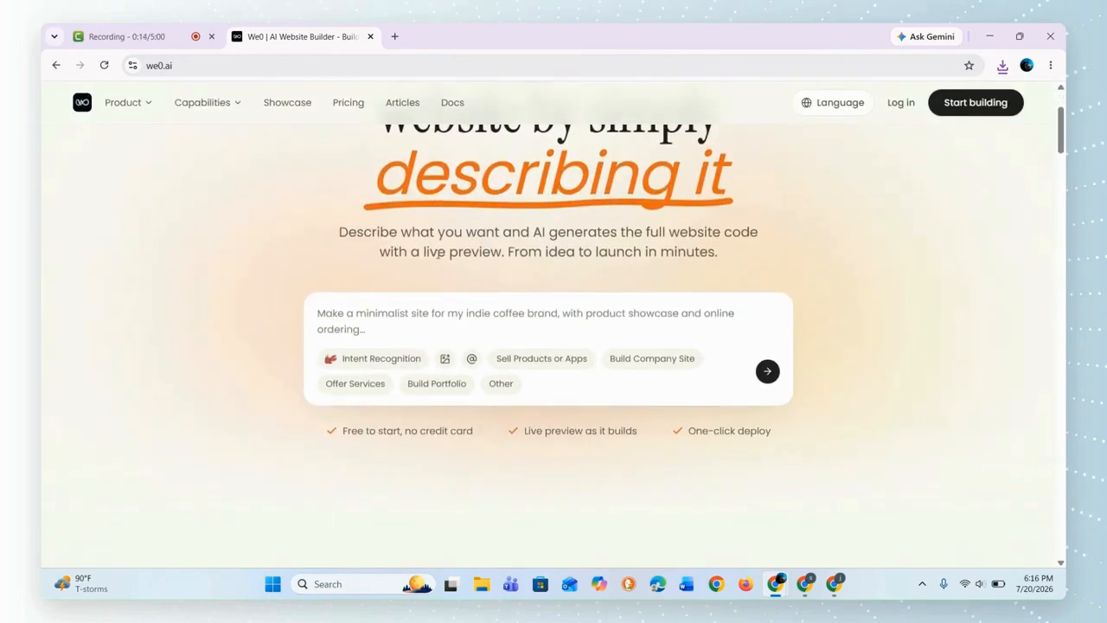
pyautogui.scroll(2, 438, 253)
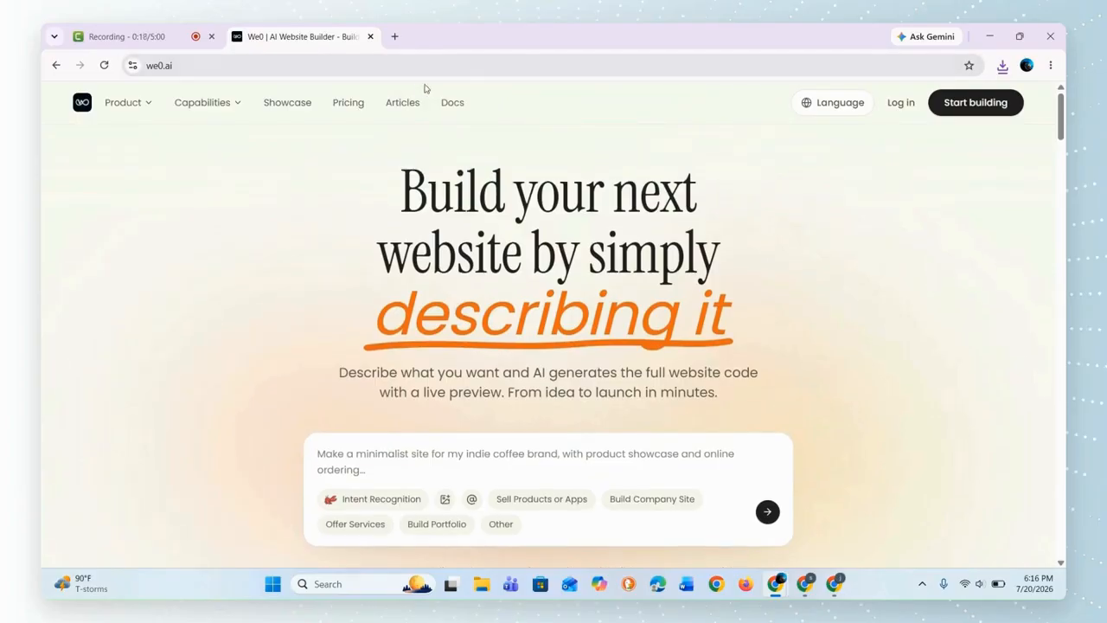
# - Open ChatGPT in a separate browser tab and return to the We0 homepage
pyautogui.click(395, 36)
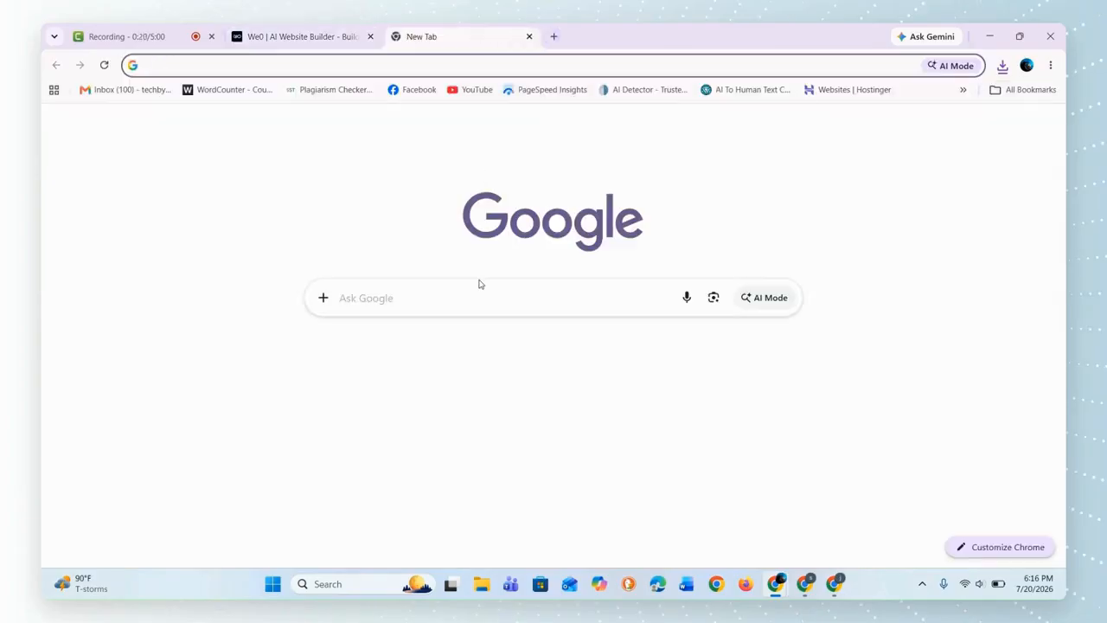
pyautogui.click(616, 377)
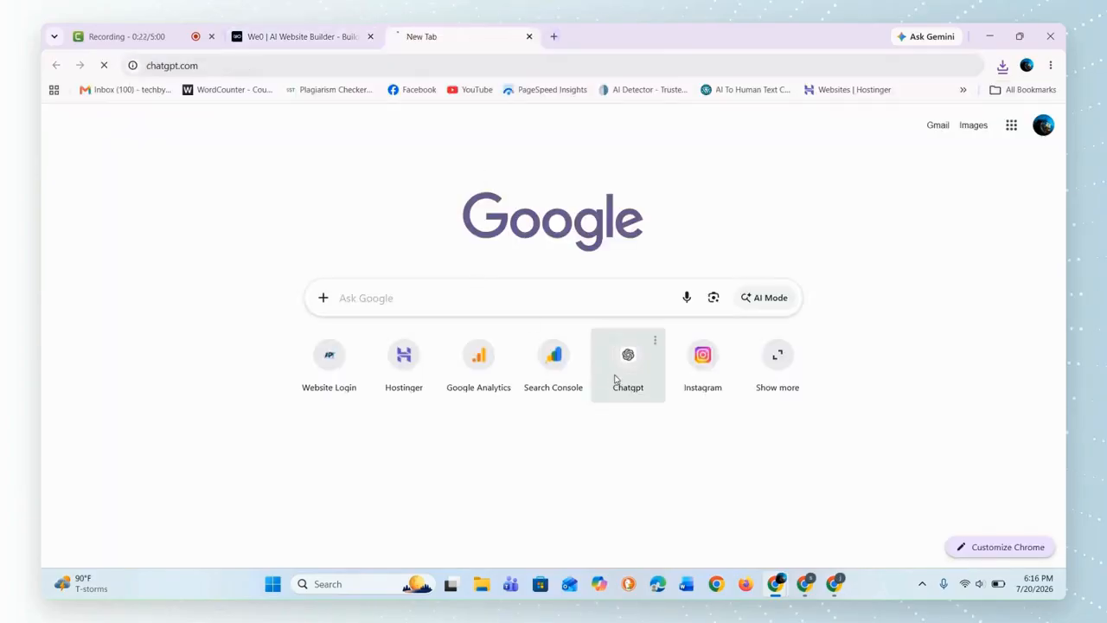
pyautogui.click(305, 37)
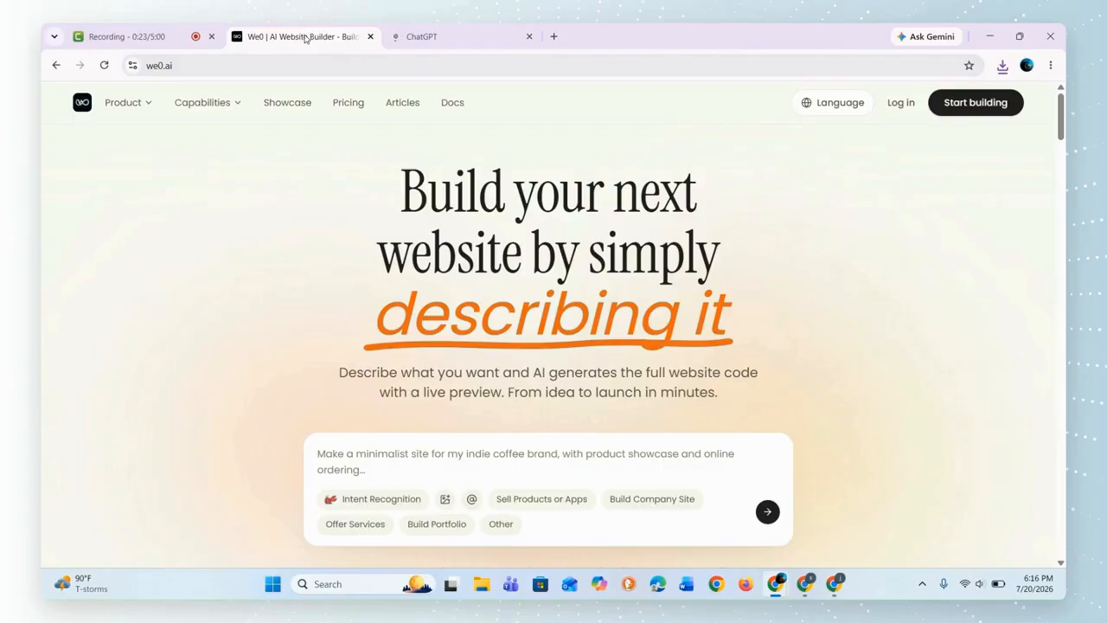
# - Sign in to We0 with the existing Google account and allow it access to the account info
pyautogui.click(900, 103)
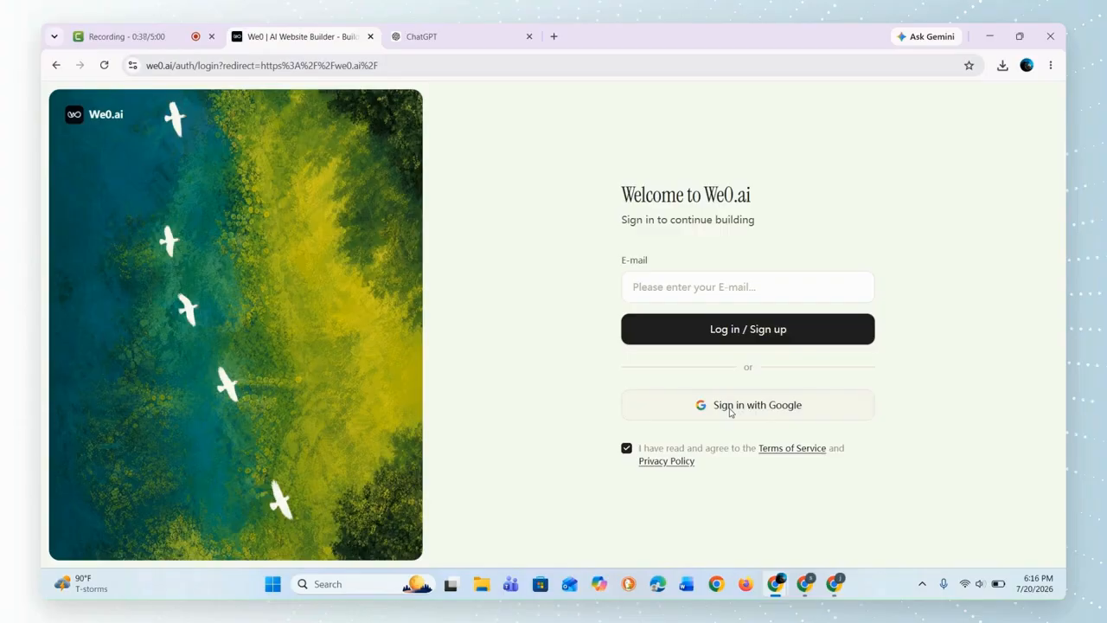
pyautogui.click(729, 406)
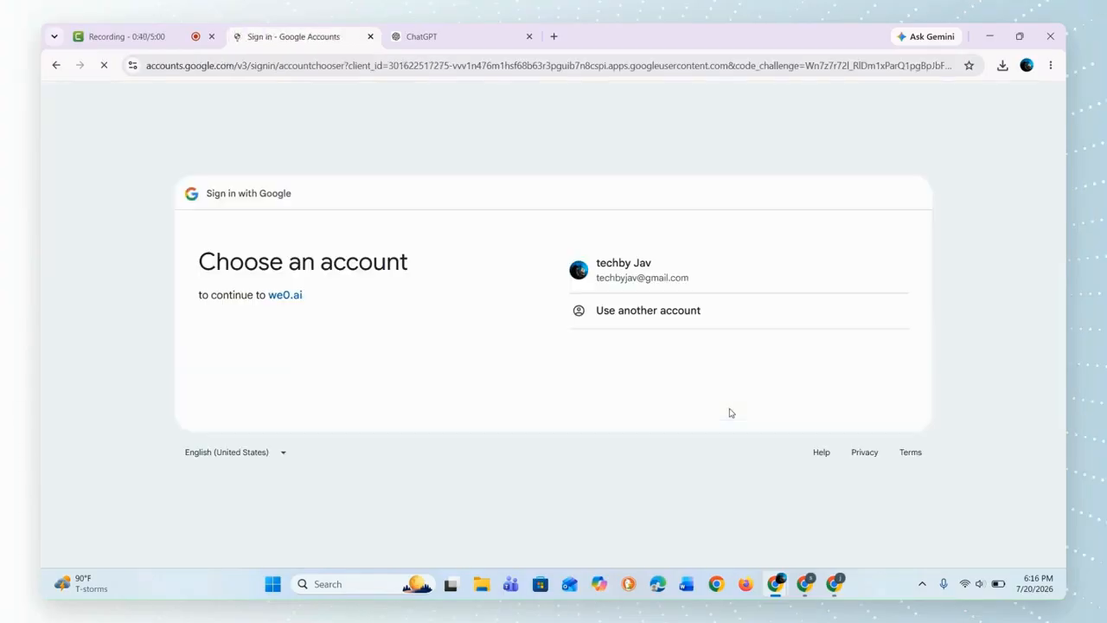
pyautogui.click(608, 288)
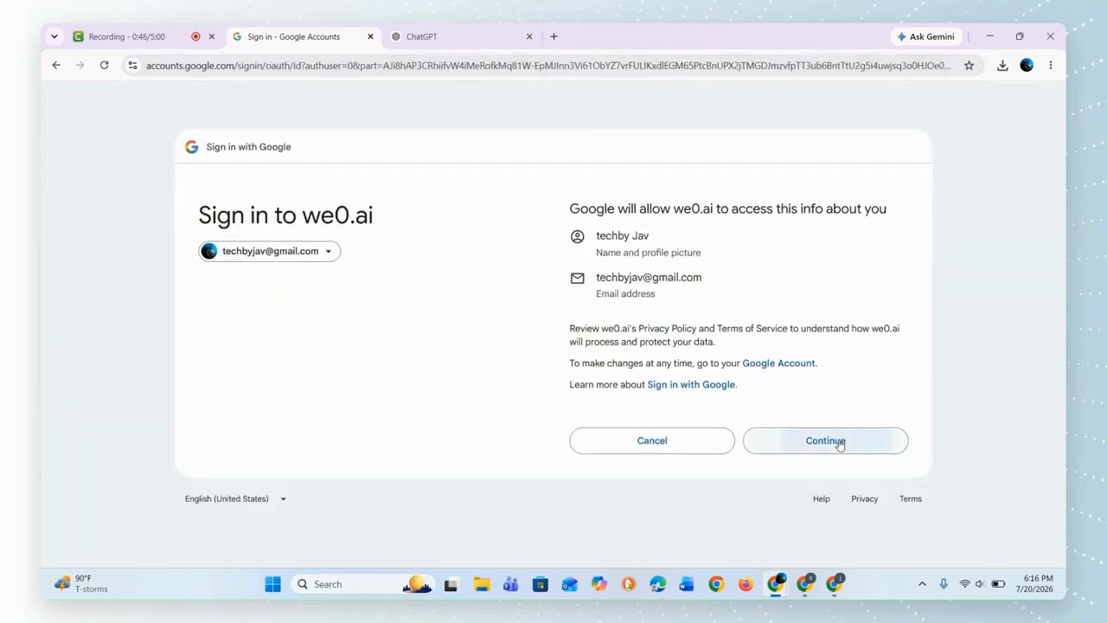
pyautogui.click(836, 441)
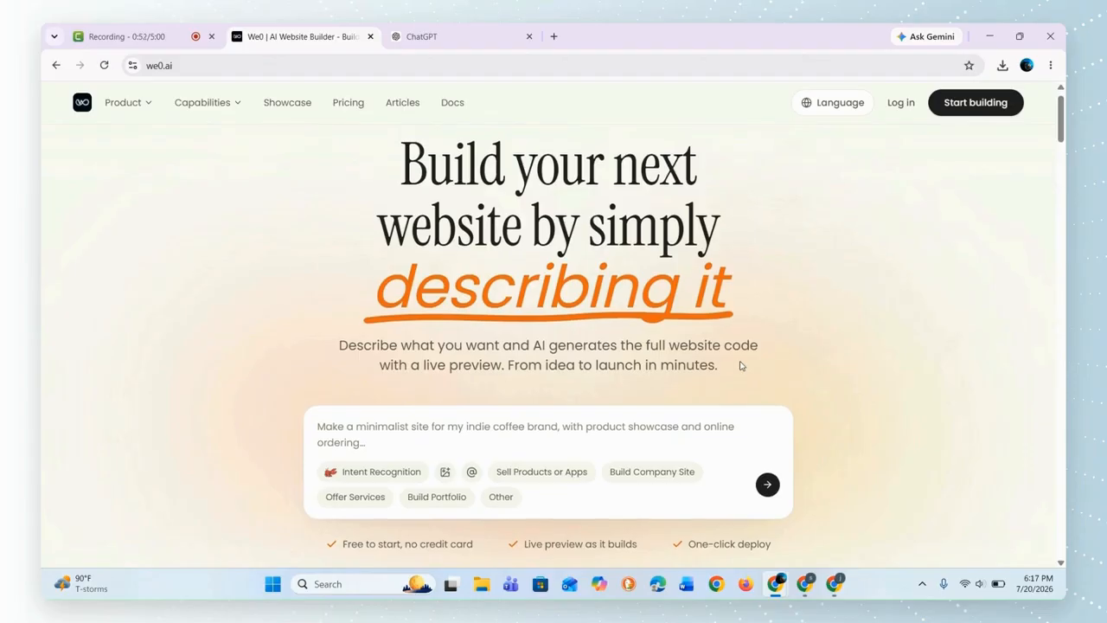
# - Choose the Build Portfolio template for the website description
pyautogui.scroll(-2, 740, 365)
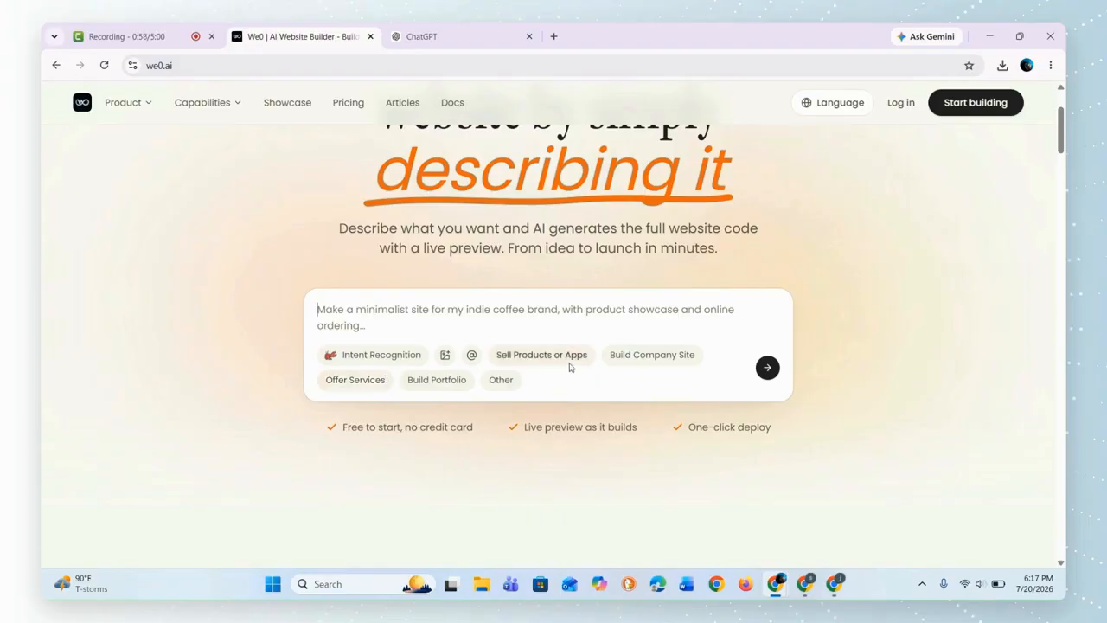
pyautogui.click(419, 383)
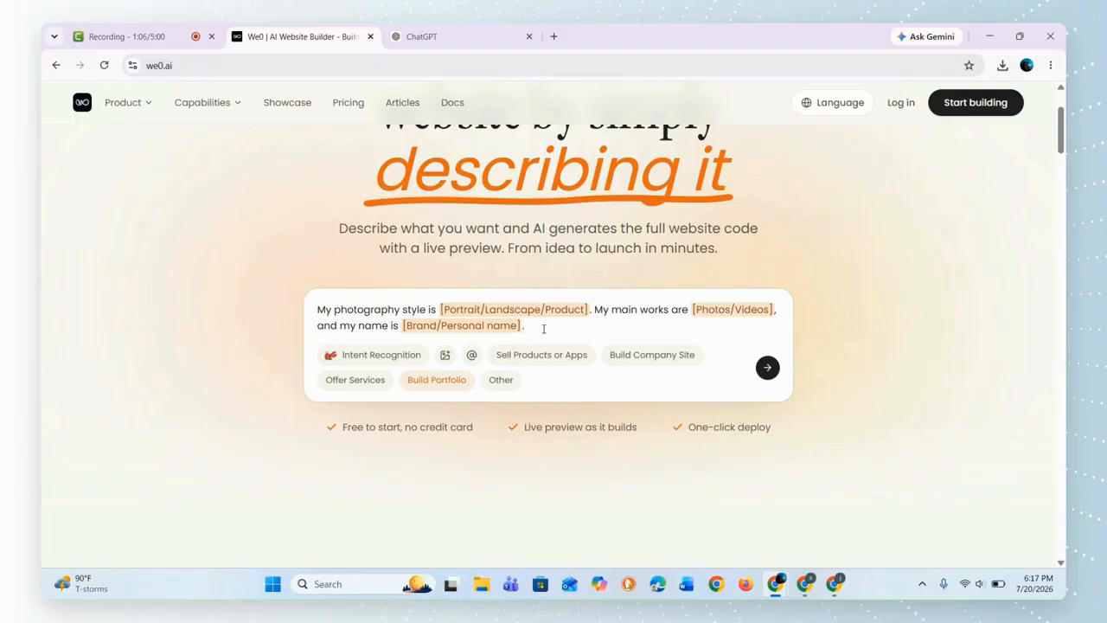
# - Switch to ChatGPT, clear the draft message and send "Hi chatgpt i want to create a portfolio website please give me detailed prompt for it"
pyautogui.click(470, 28)
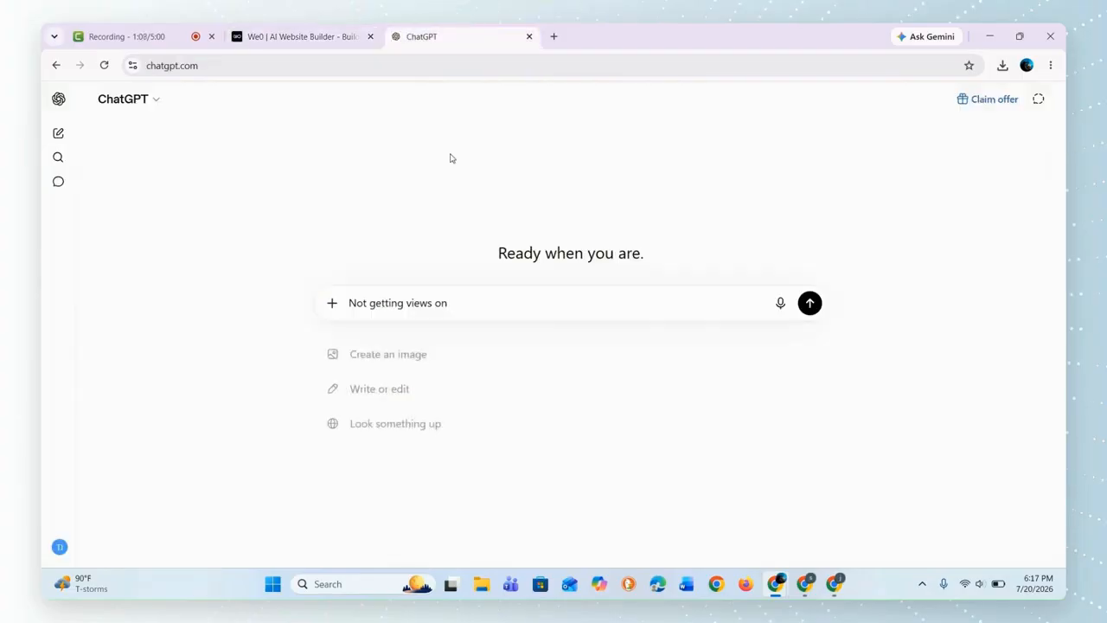
pyautogui.moveTo(459, 303); pyautogui.dragTo(252, 314)
pyautogui.press('BackSpace')
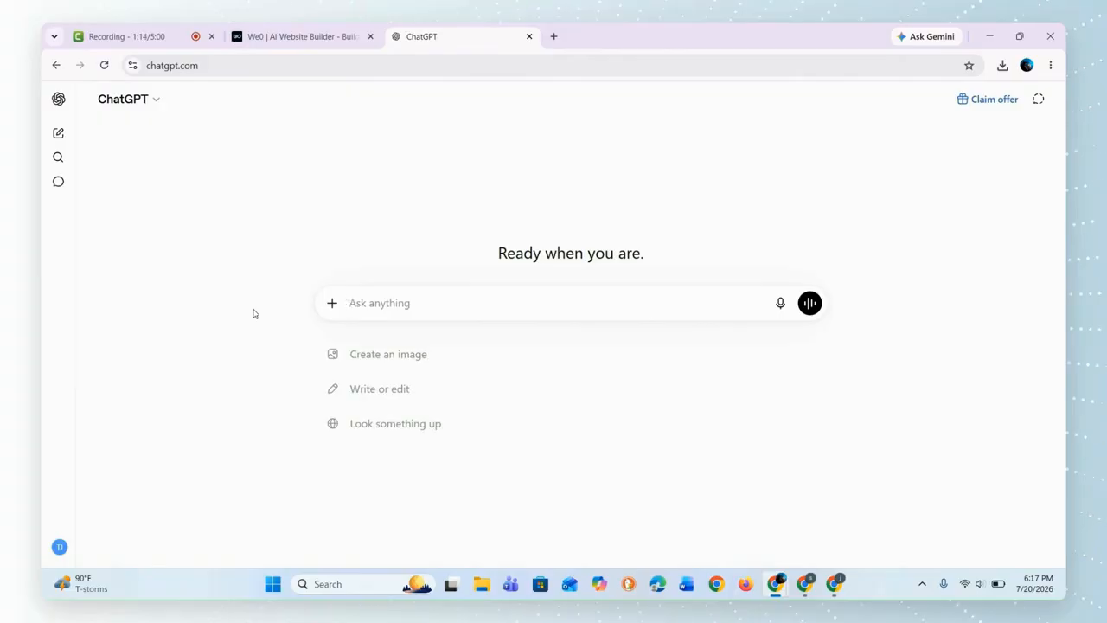
pyautogui.write('Hi chatgpt i want to create a portf')
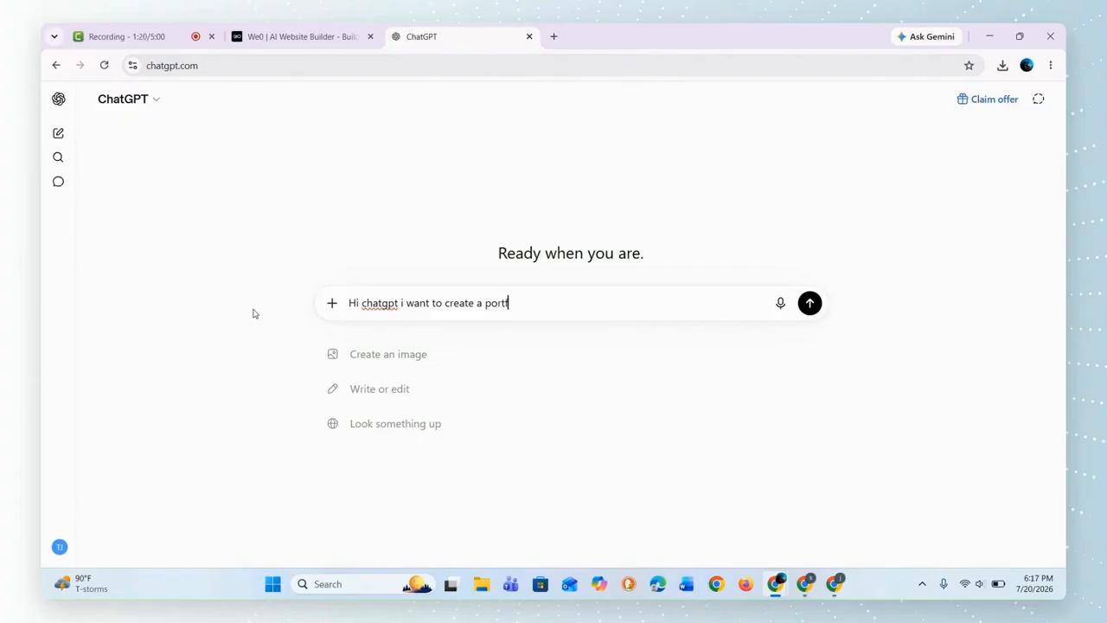
pyautogui.write('olio website pleae')
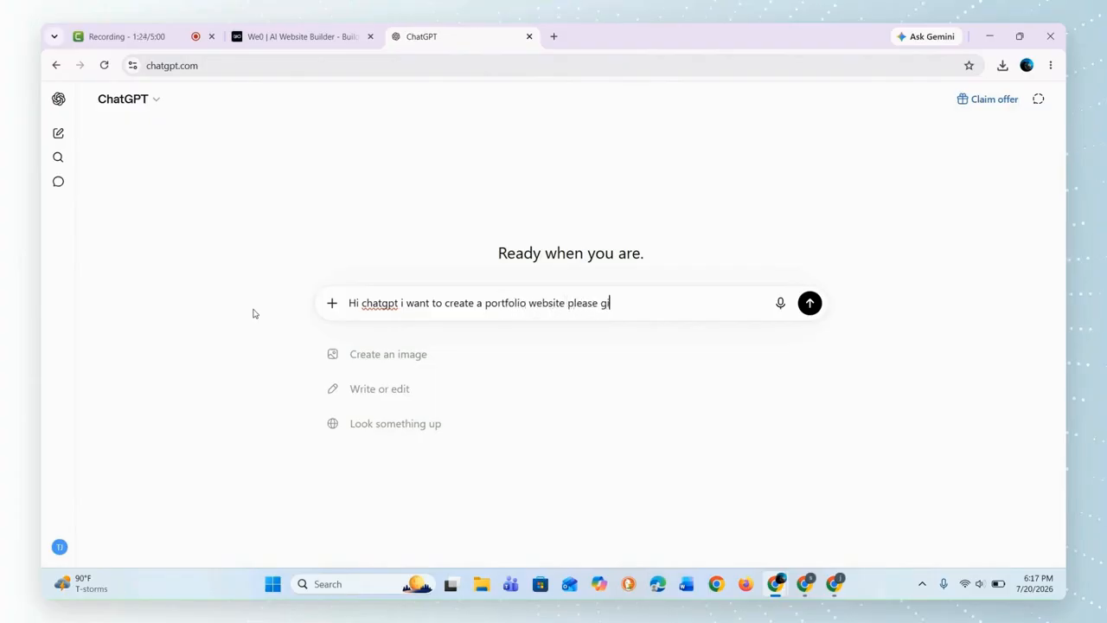
pyautogui.write('e give me detailed')
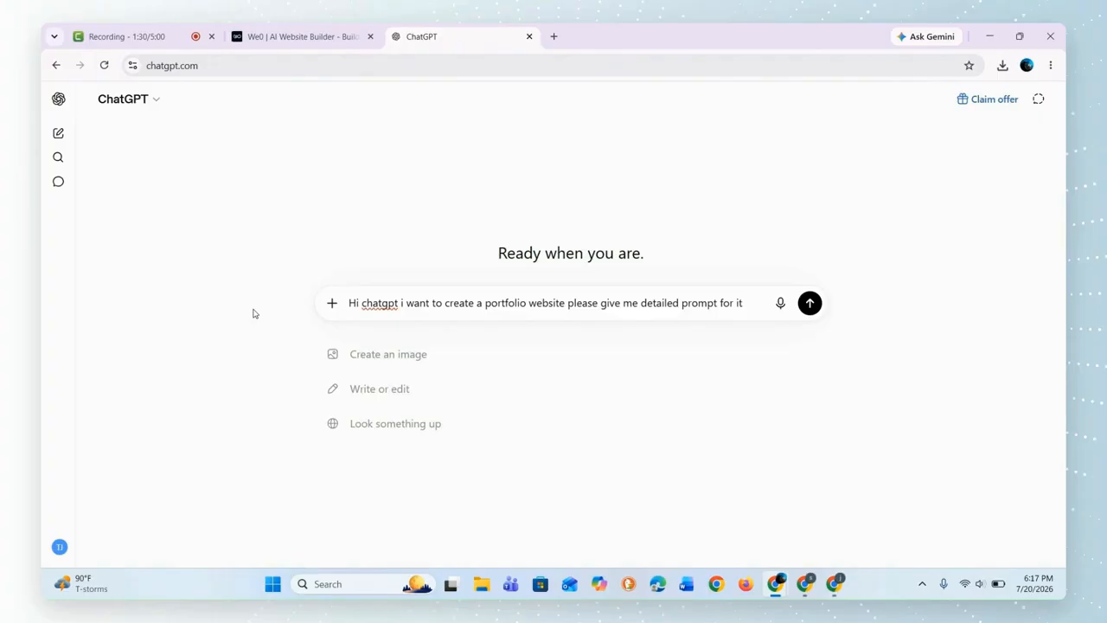
pyautogui.write(' prompt for it')
pyautogui.press('Return')
# - Return to We0 and delete all the template text from the website description box
pyautogui.click(320, 36)
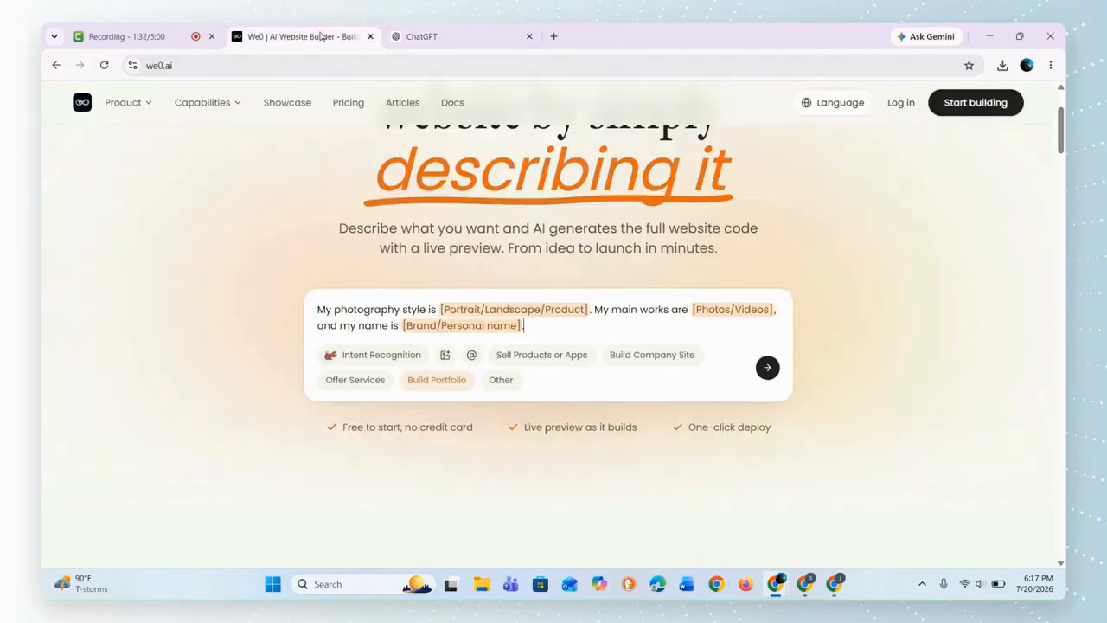
pyautogui.scroll(-1, 508, 294)
pyautogui.moveTo(527, 271); pyautogui.dragTo(330, 247)
pyautogui.press('BackSpace')
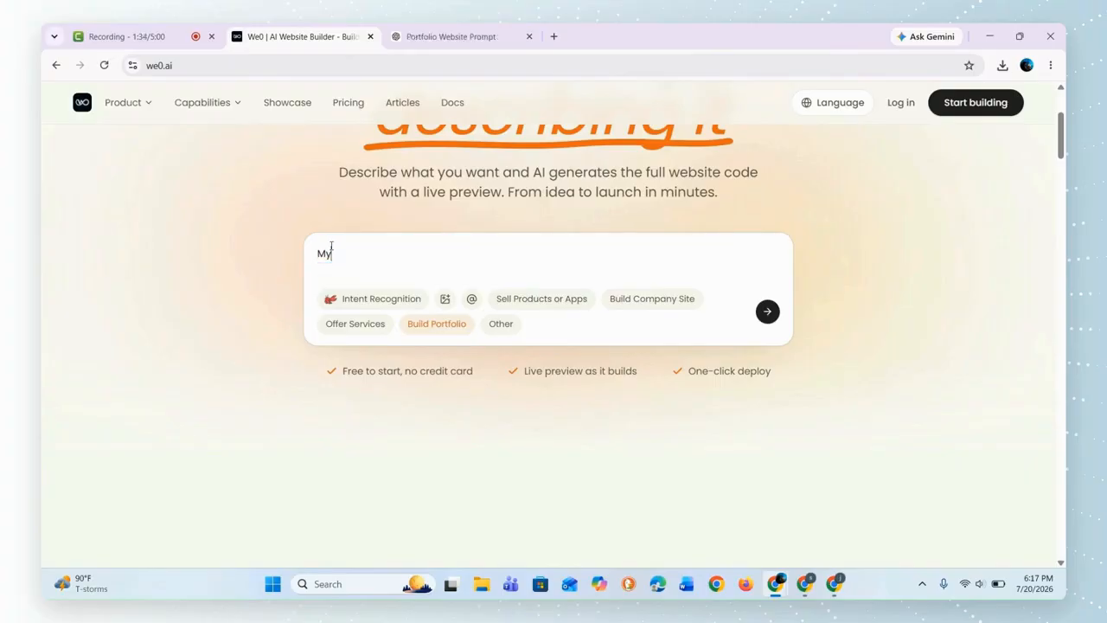
pyautogui.press('BackSpace')
pyautogui.press('BackSpace')
# - Review the portfolio website prompt in ChatGPT and copy the whole prompt
pyautogui.click(406, 37)
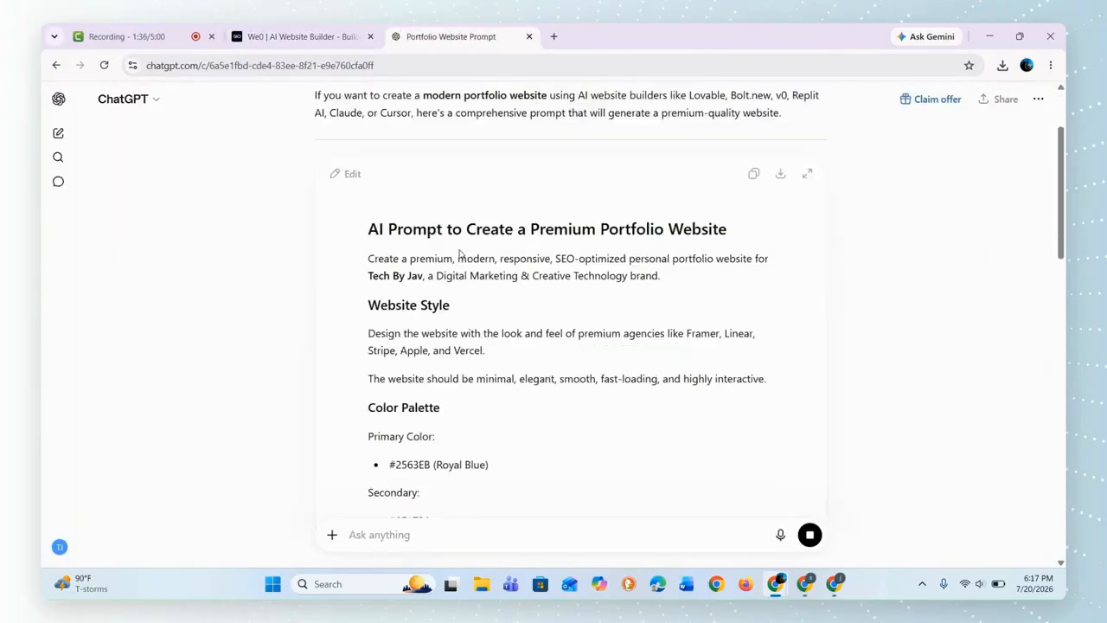
pyautogui.scroll(-1, 450, 251)
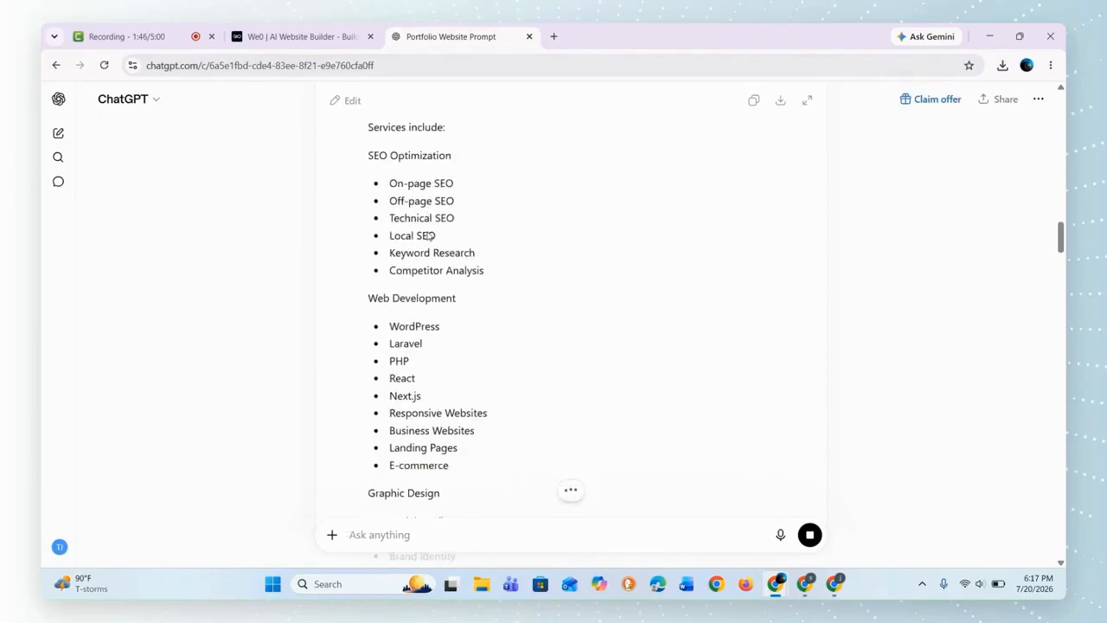
pyautogui.scroll(2, 427, 234)
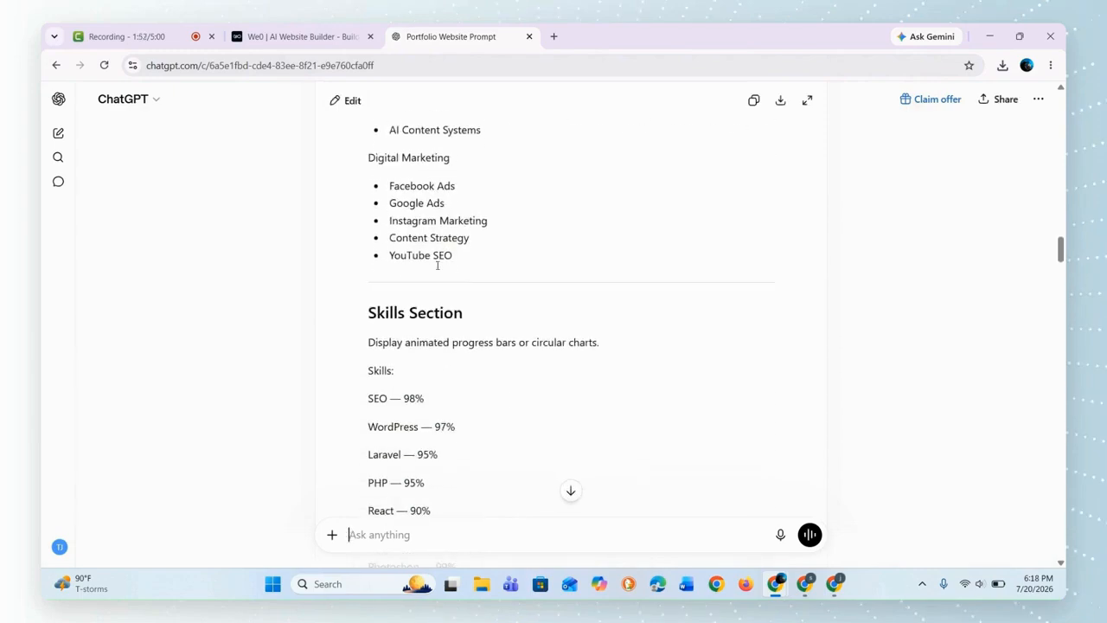
pyautogui.scroll(-15, 443, 251)
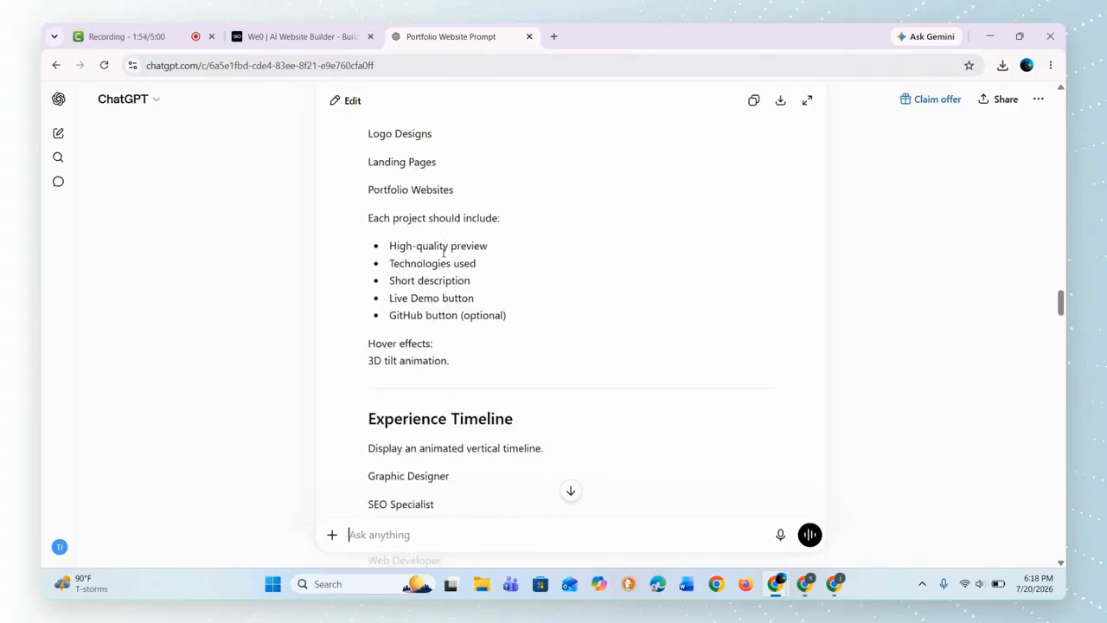
pyautogui.scroll(20, 443, 252)
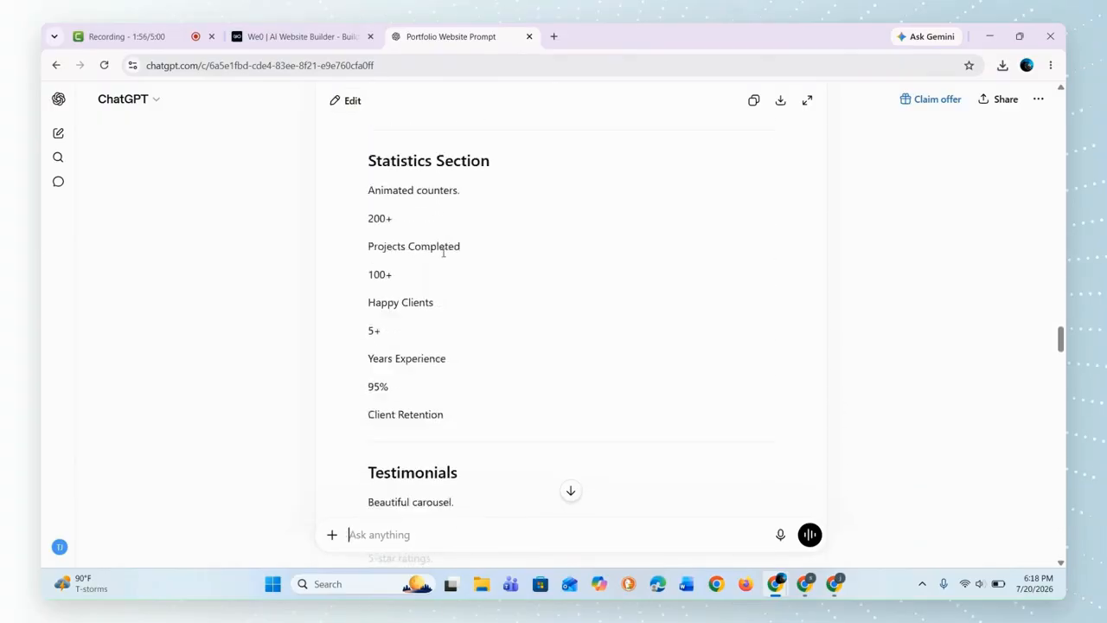
pyautogui.scroll(10, 443, 252)
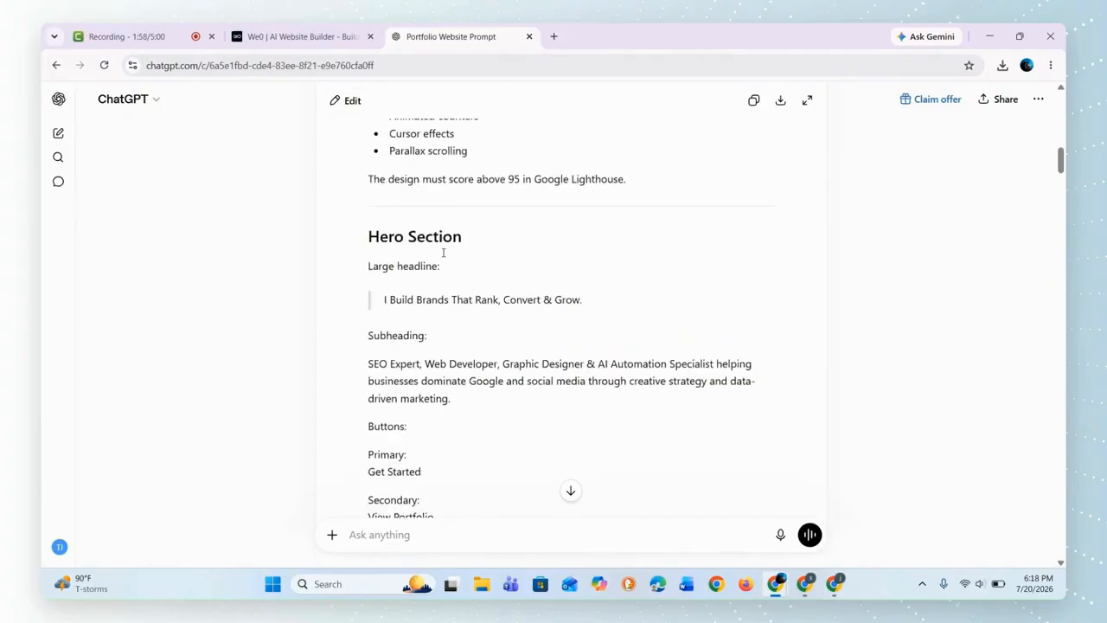
pyautogui.click(752, 101)
# - Paste the copied portfolio prompt into We0's description box and generate the website
pyautogui.click(180, 29)
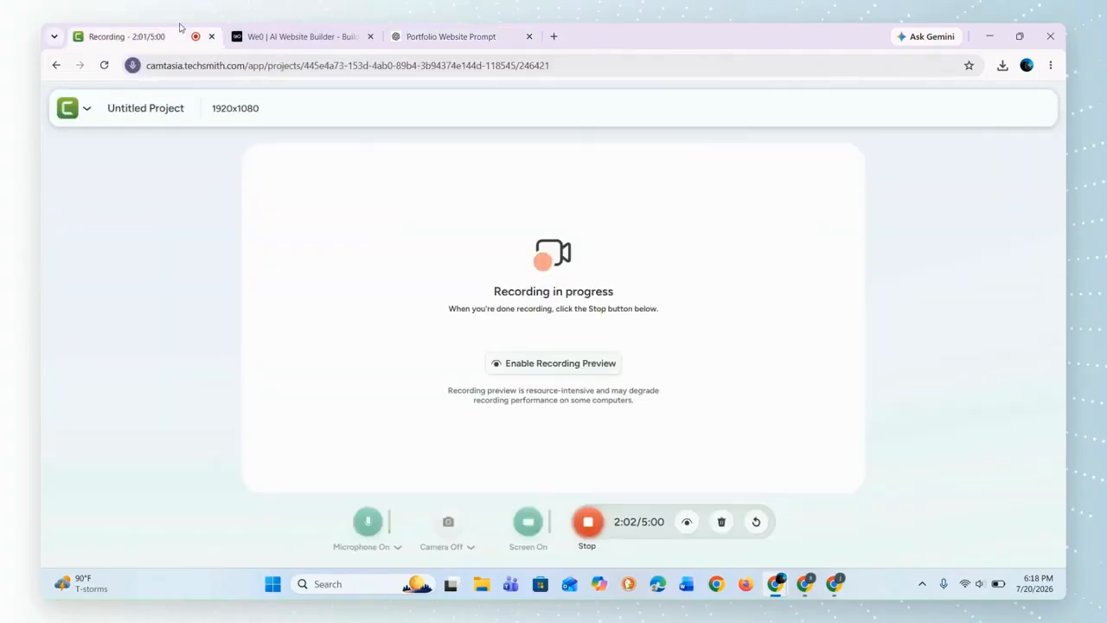
pyautogui.click(271, 29)
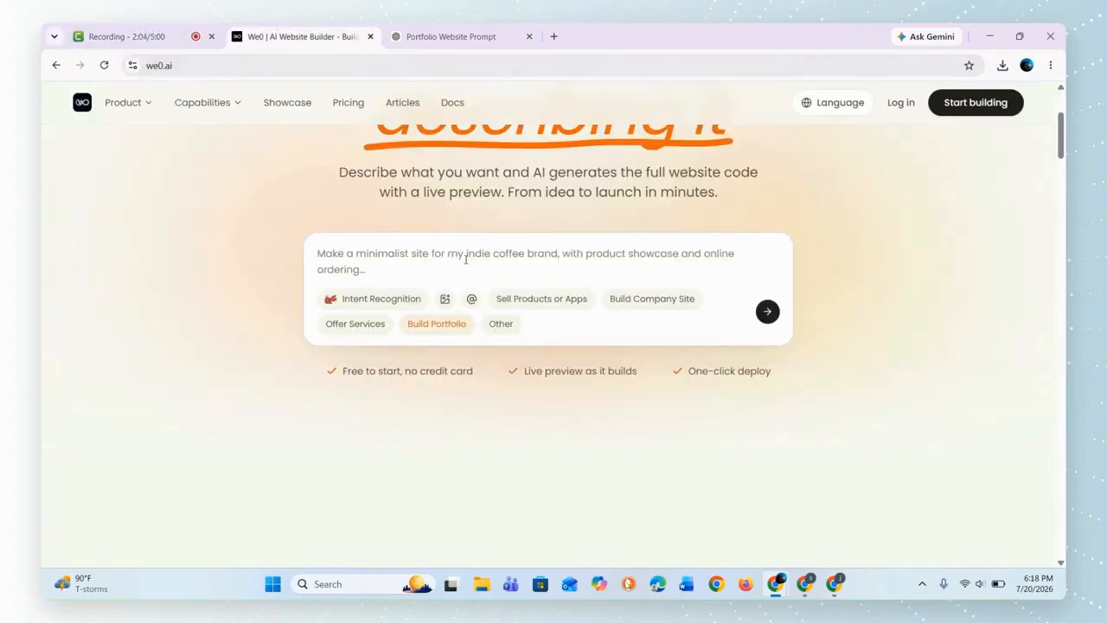
pyautogui.hotkey('ctrl', 'v')
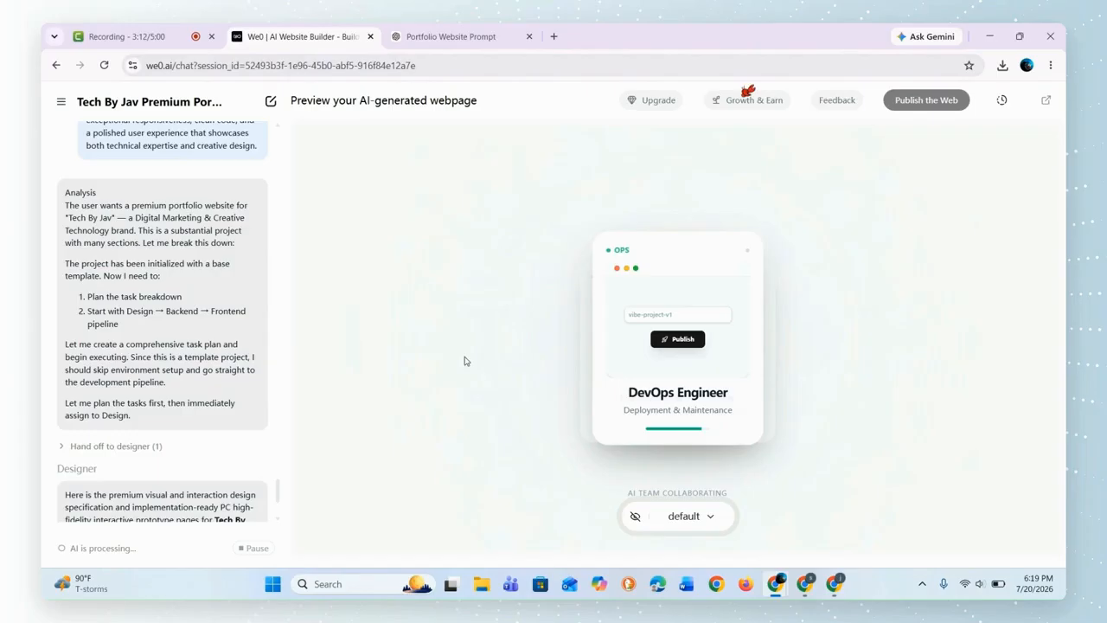
# - Examine the generated portfolio site's preview, covering its services, projects, experience timeline, testimonials and articles
pyautogui.scroll(-2, 255, 352)
pyautogui.scroll(-6, 255, 352)
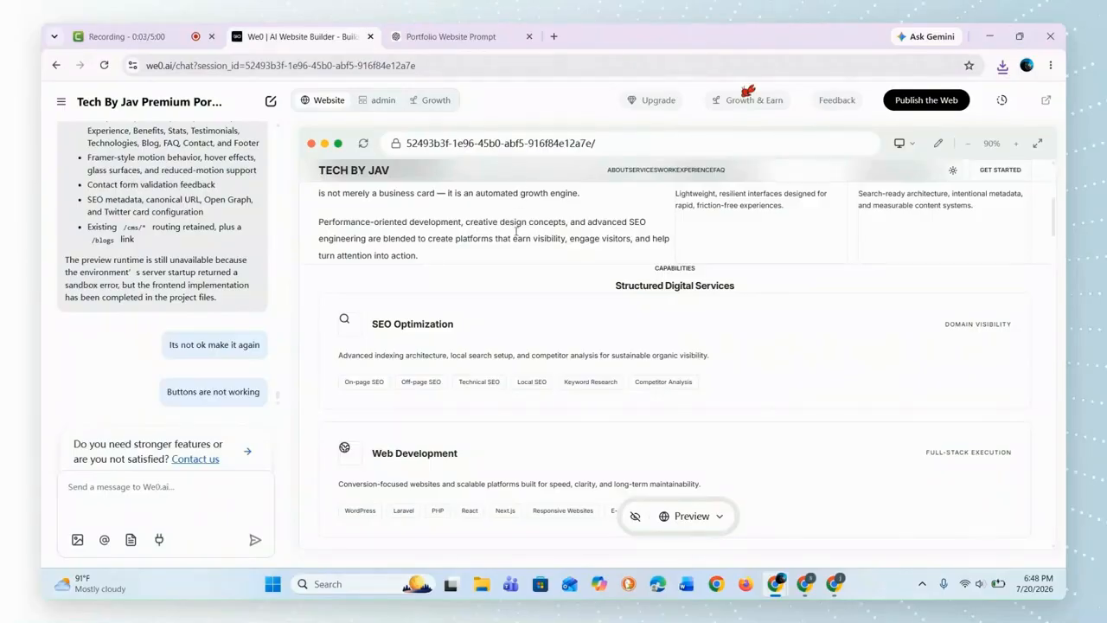
pyautogui.scroll(-10, 499, 307)
pyautogui.scroll(-5, 501, 309)
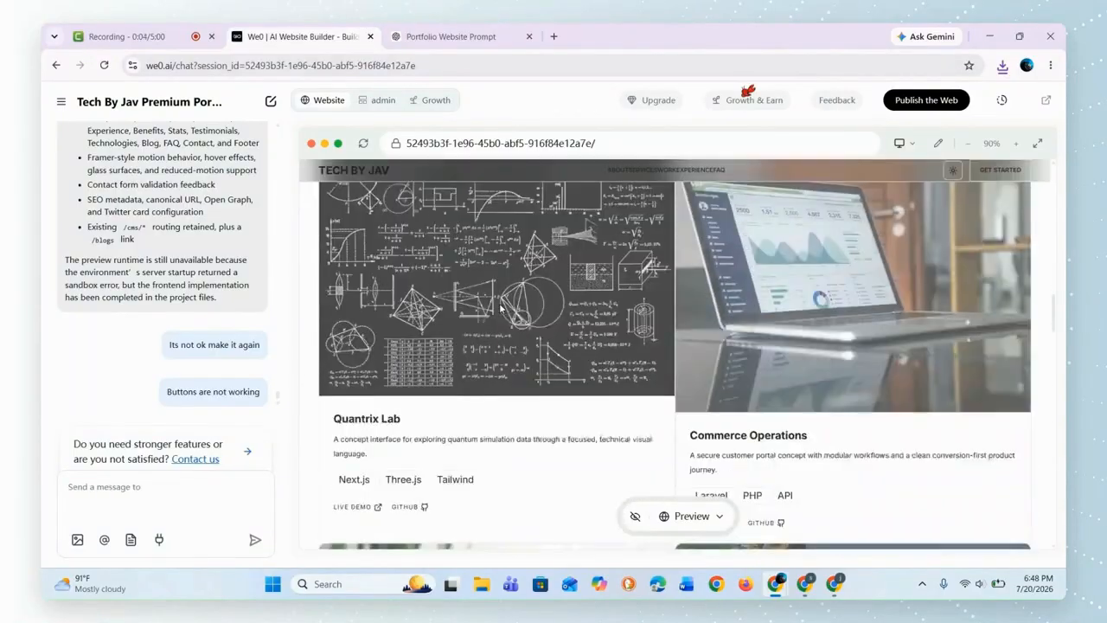
pyautogui.scroll(-8, 511, 344)
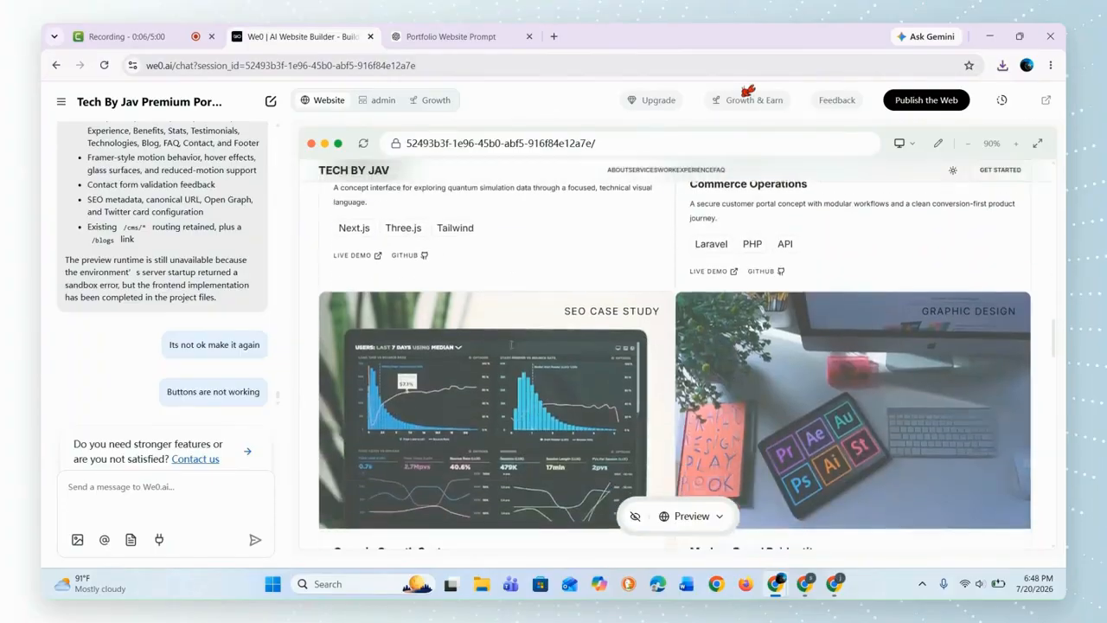
pyautogui.scroll(-10, 510, 349)
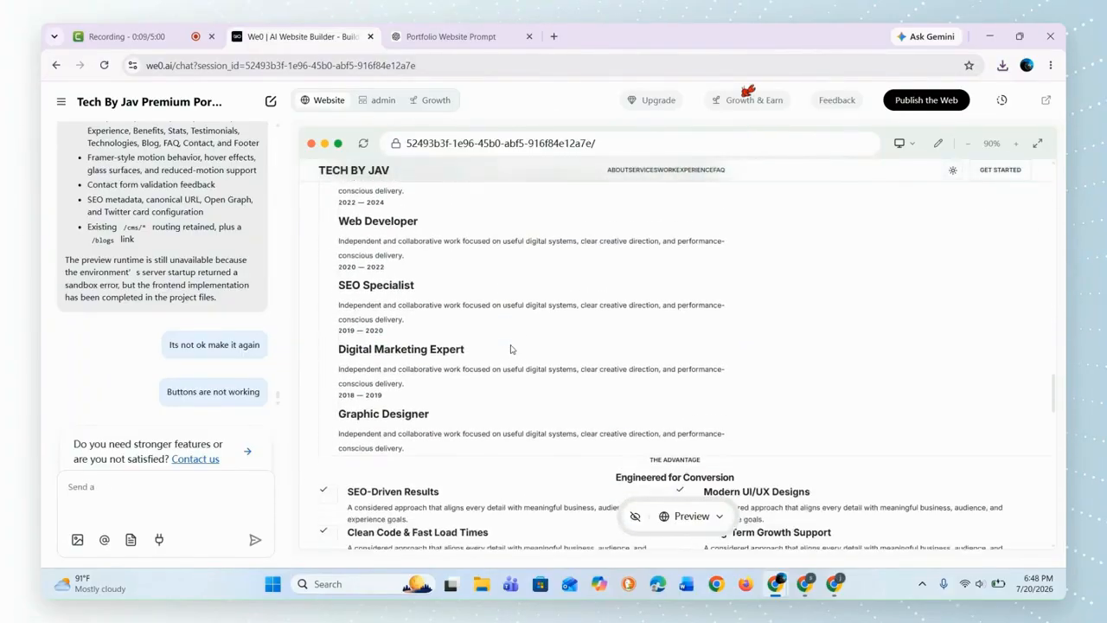
pyautogui.scroll(-1, 510, 348)
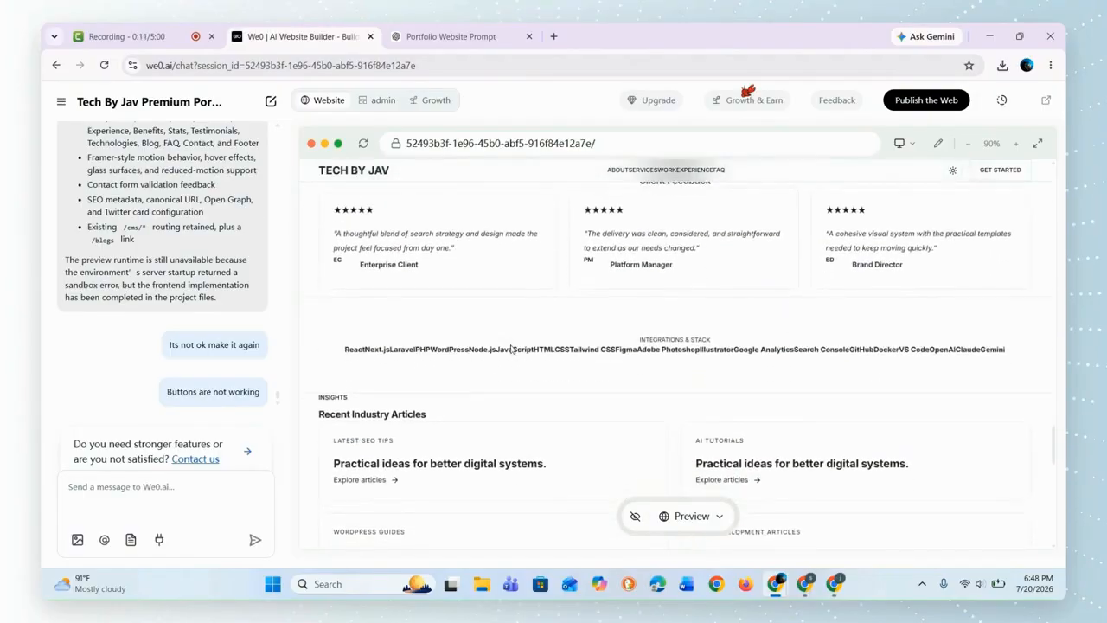
# - Review the generated portfolio preview from the testimonials back up through the services to the hero section
pyautogui.scroll(10, 511, 349)
pyautogui.scroll(1, 510, 348)
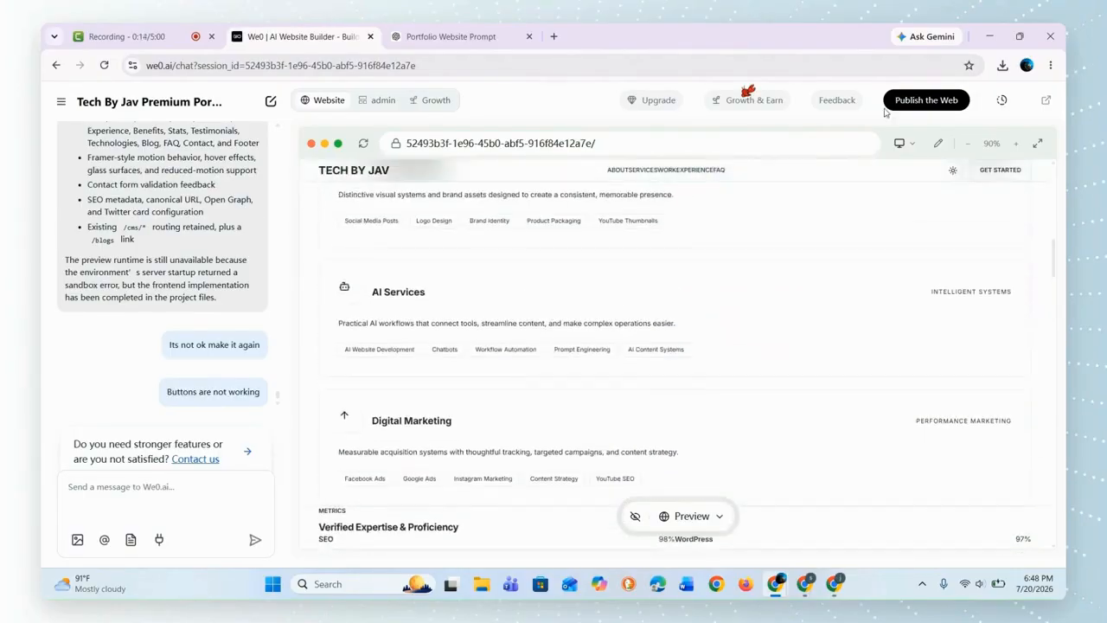
pyautogui.click(927, 99)
pyautogui.scroll(5, 736, 279)
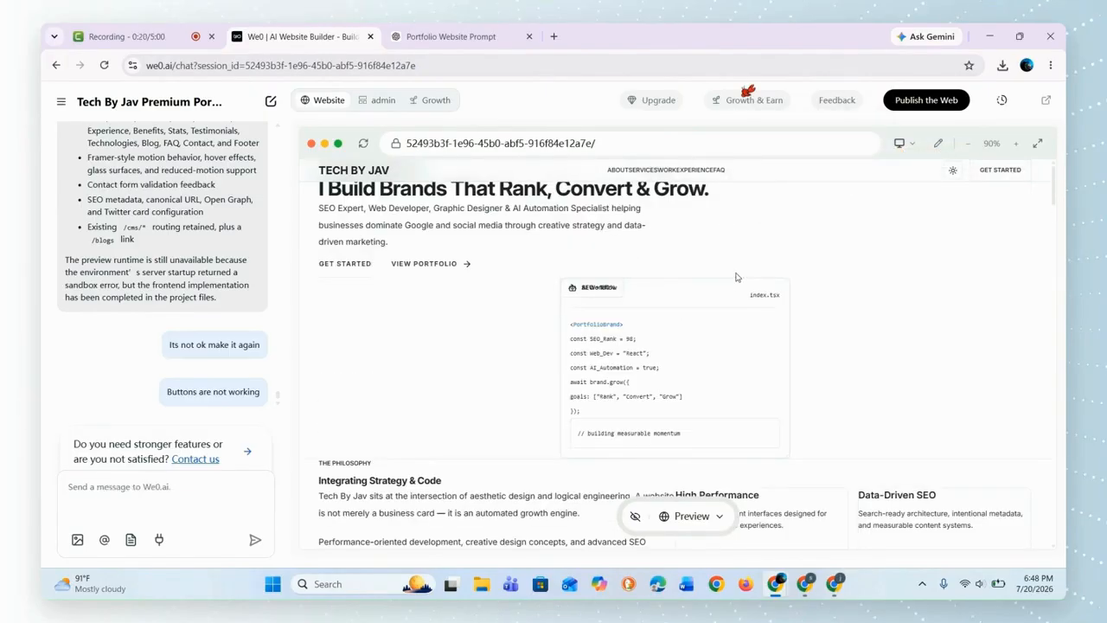
# - Open the generated site's admin area and start its paused project
pyautogui.click(381, 102)
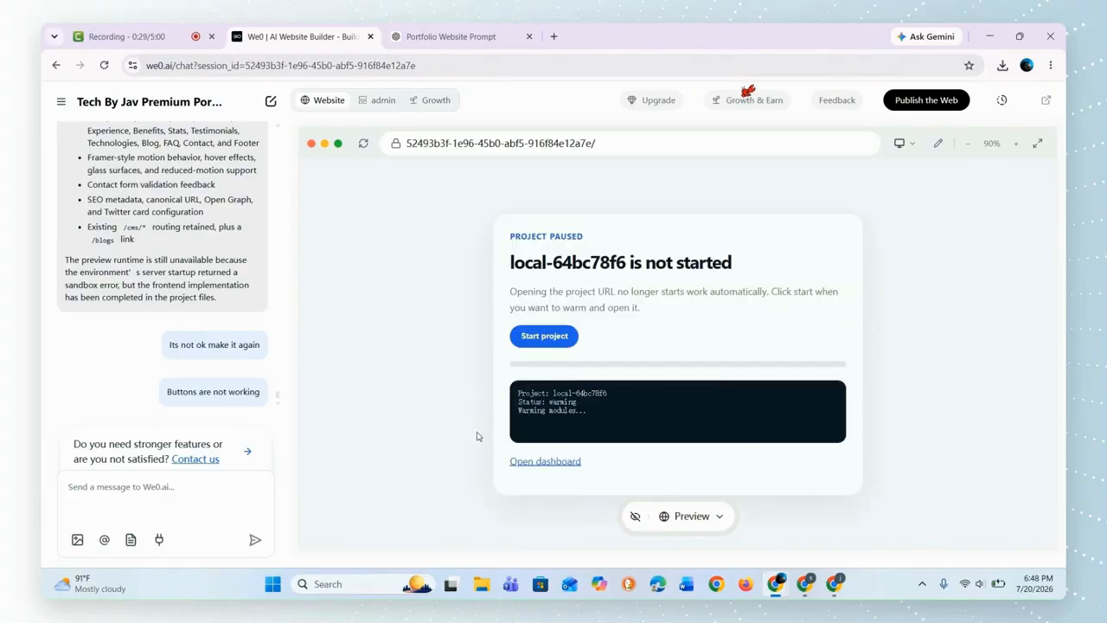
pyautogui.click(534, 339)
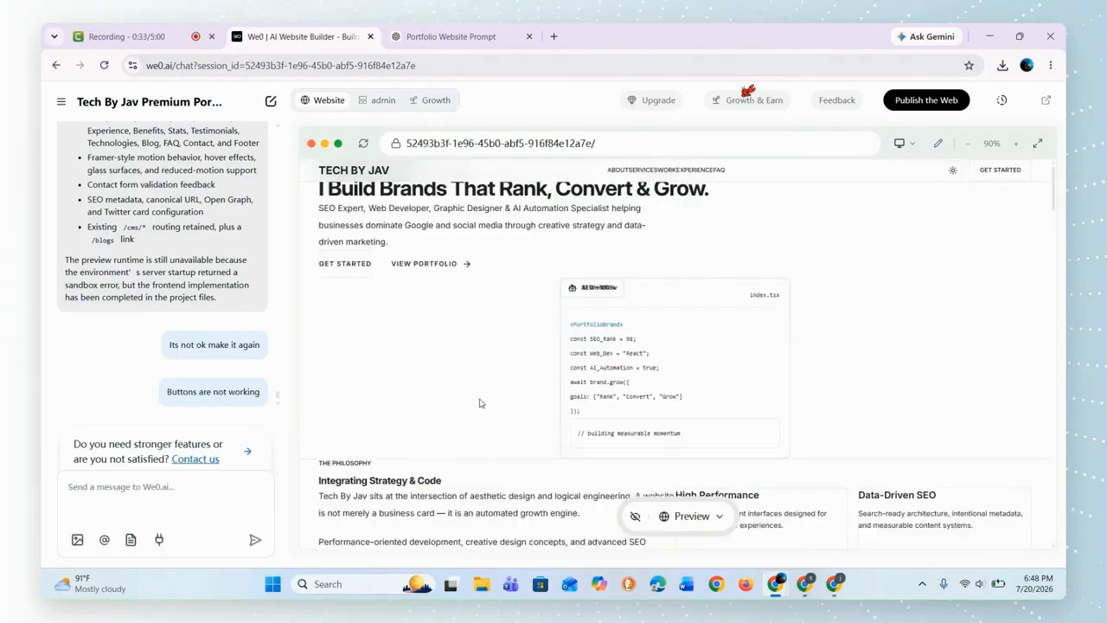
# - Examine the project cards in the site preview and test the View System link of the Modern Brand Reidentity project
pyautogui.scroll(-10, 482, 403)
pyautogui.scroll(-8, 482, 403)
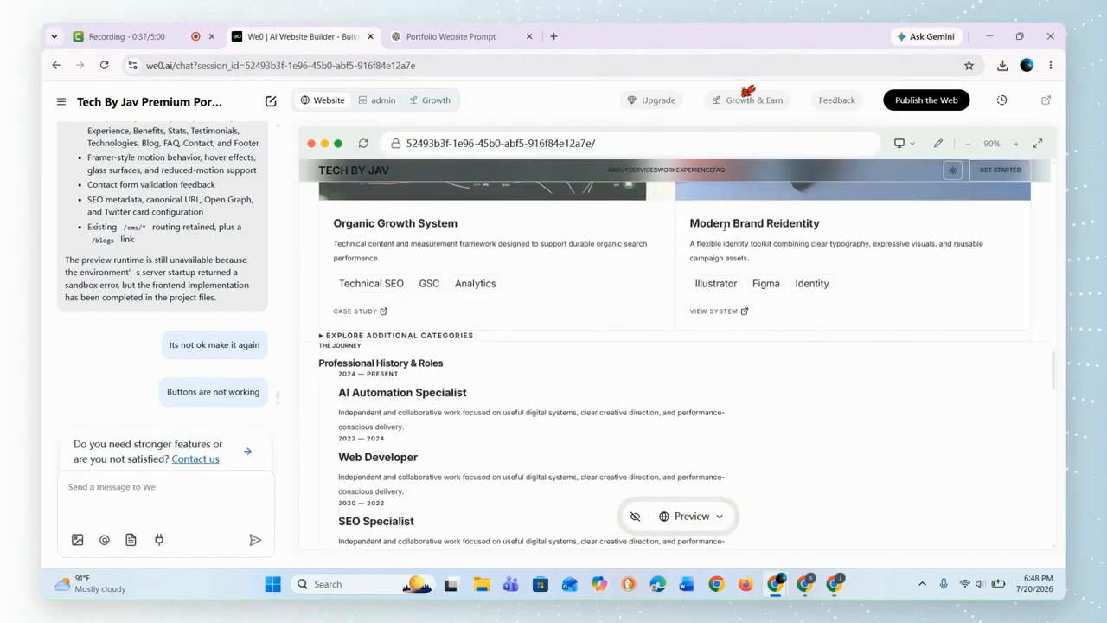
pyautogui.scroll(1, 543, 242)
pyautogui.scroll(3, 350, 329)
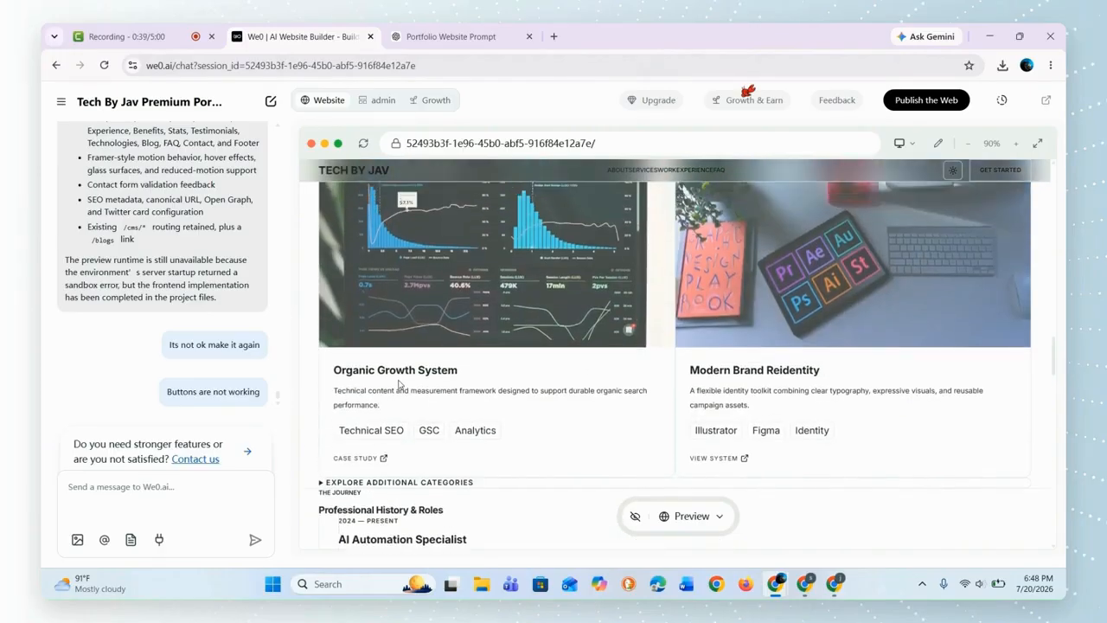
pyautogui.scroll(-3, 399, 384)
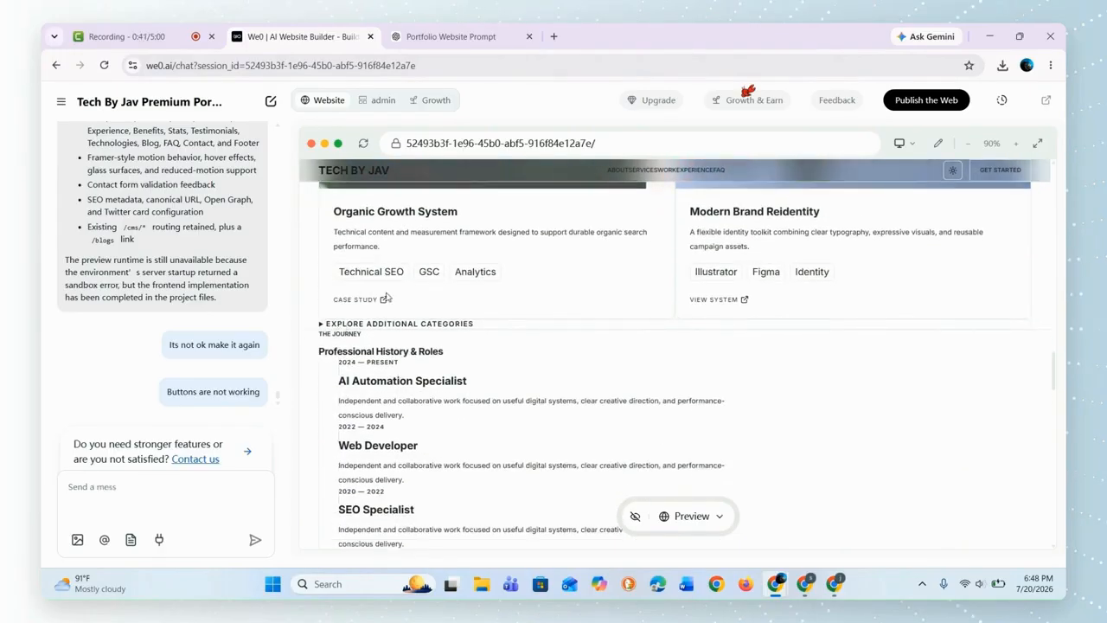
pyautogui.click(694, 303)
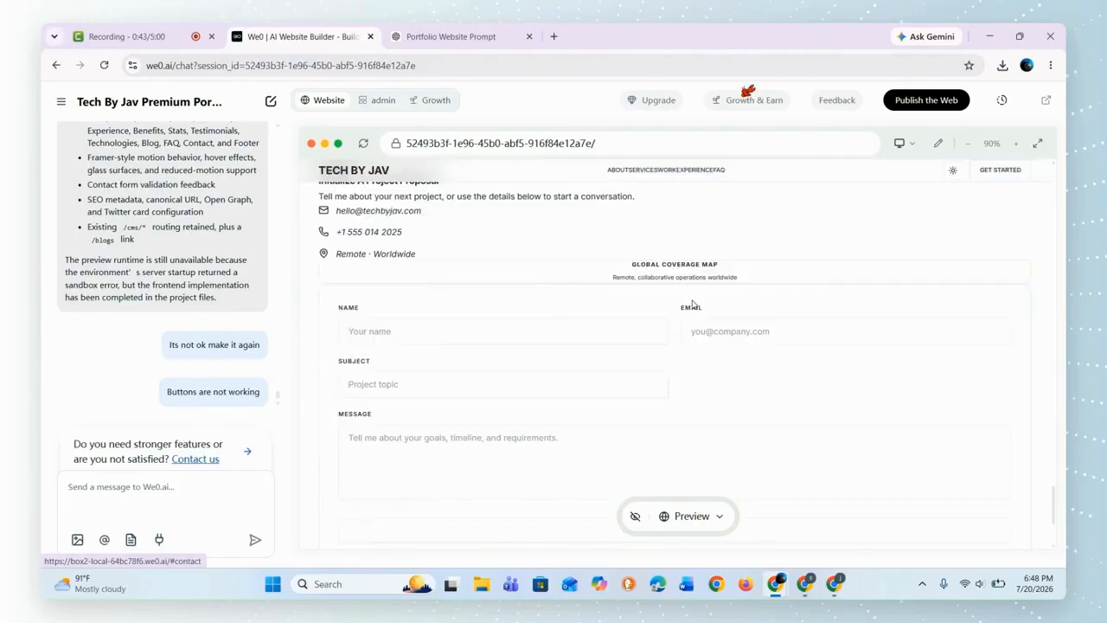
# - Review the preview from the project cards through the work history, benefits and client feedback to the contact form
pyautogui.scroll(15, 543, 320)
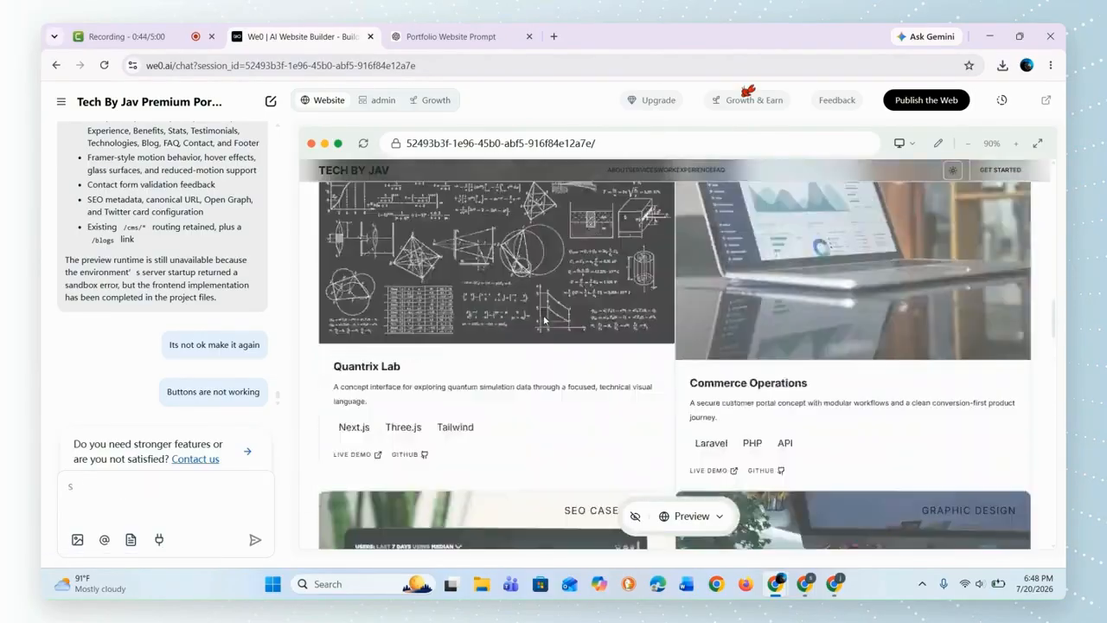
pyautogui.scroll(-10, 544, 320)
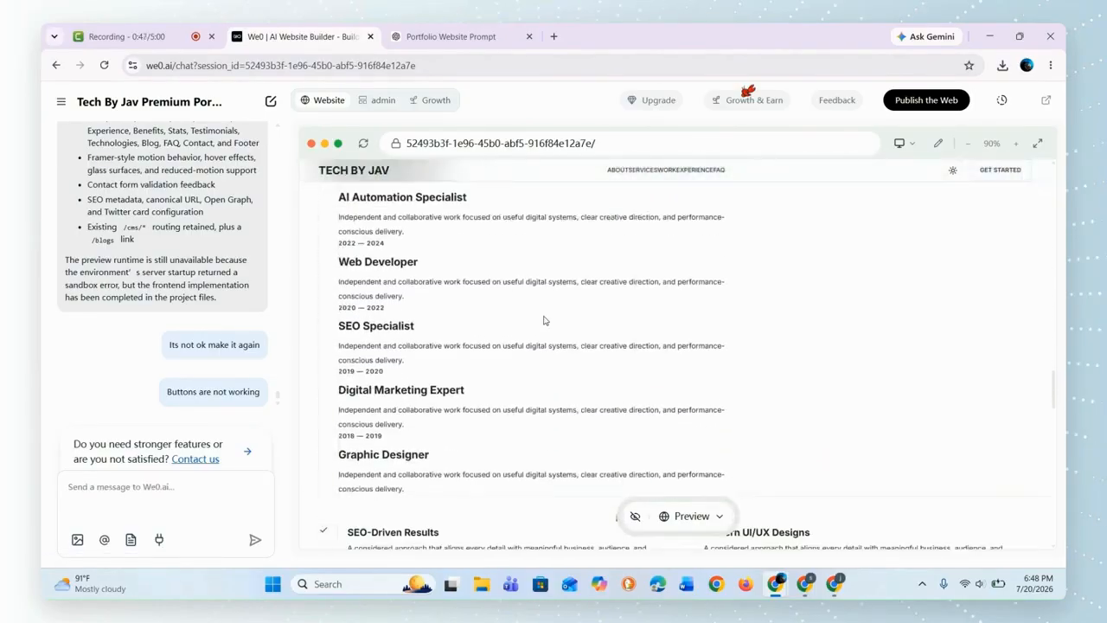
pyautogui.scroll(-8, 543, 320)
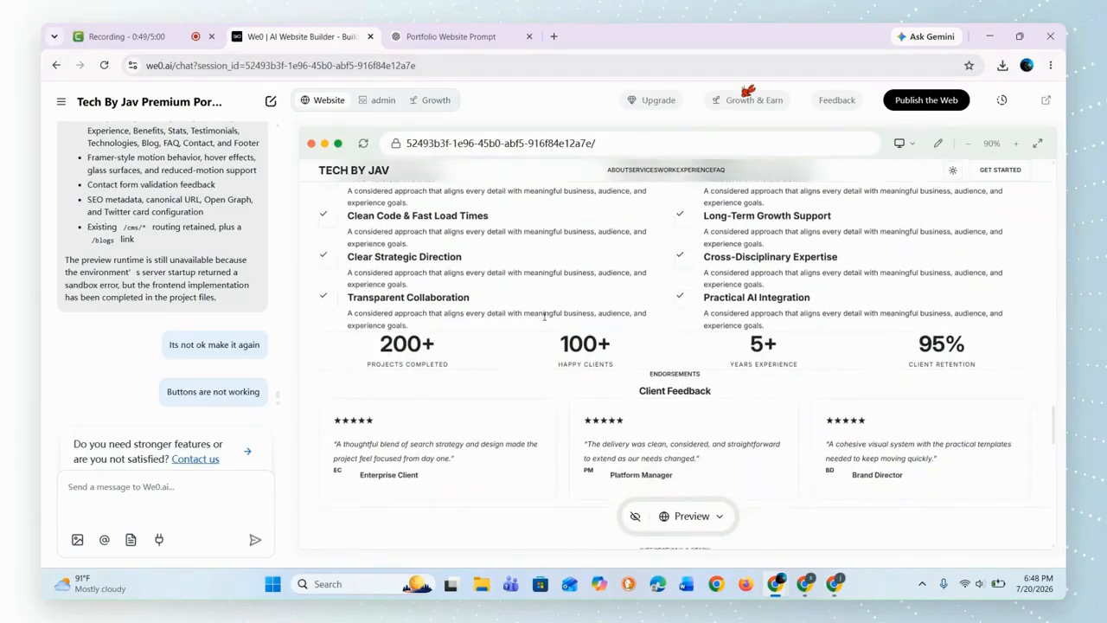
pyautogui.scroll(-10, 543, 320)
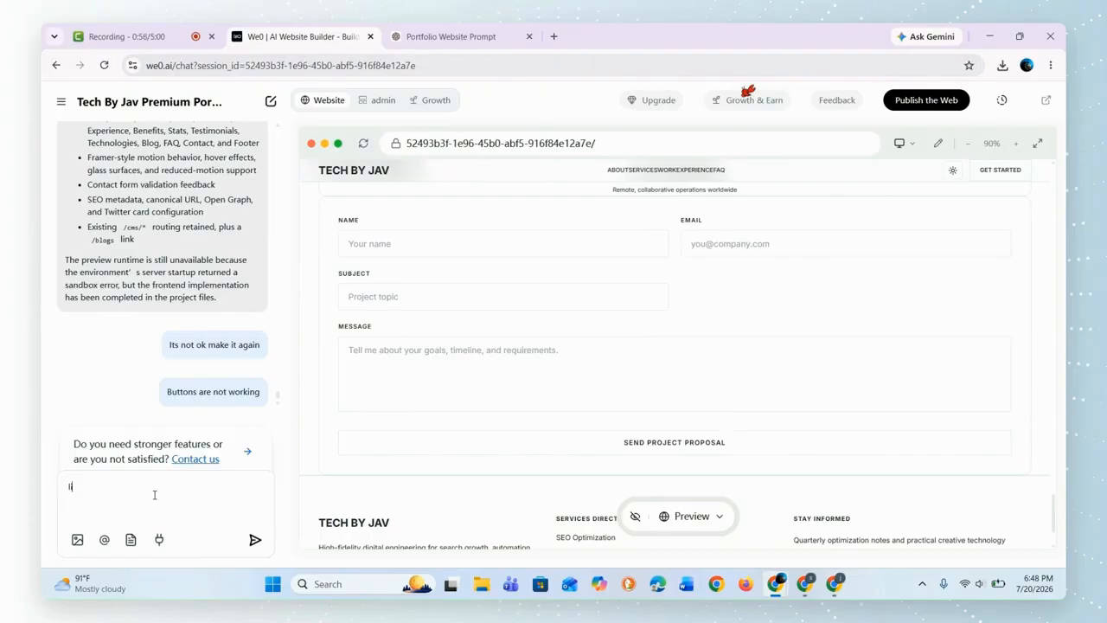
# - Write "like i wanrt dark theme so please make it" as a chat message to We0 and look over the current light design
pyautogui.write('anrt dark theme so please maeke it')
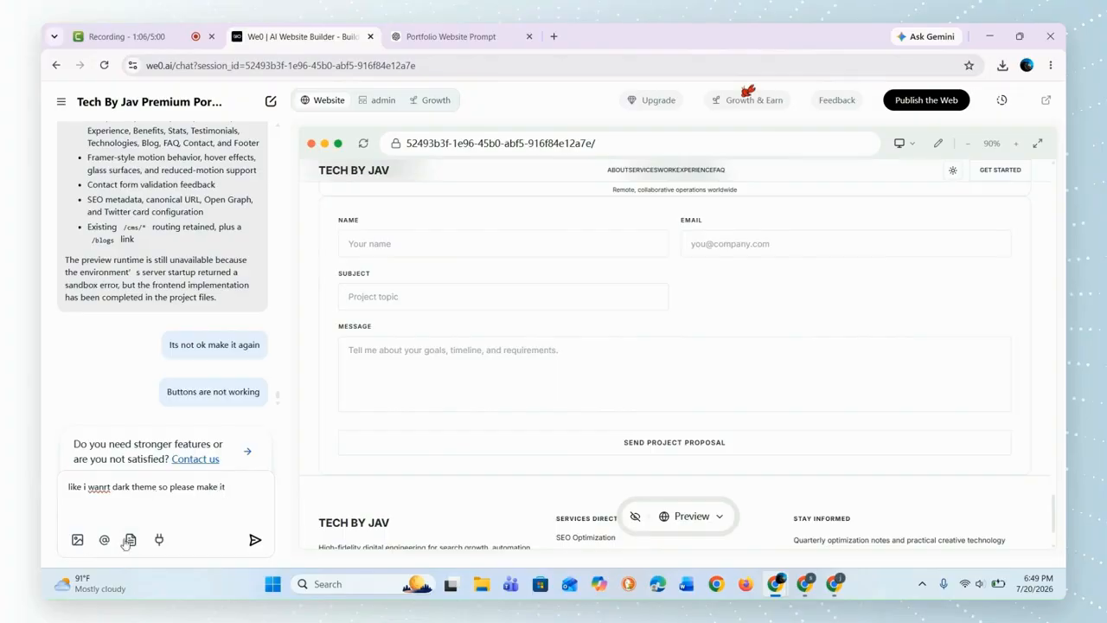
pyautogui.scroll(10, 440, 401)
pyautogui.scroll(10, 440, 401)
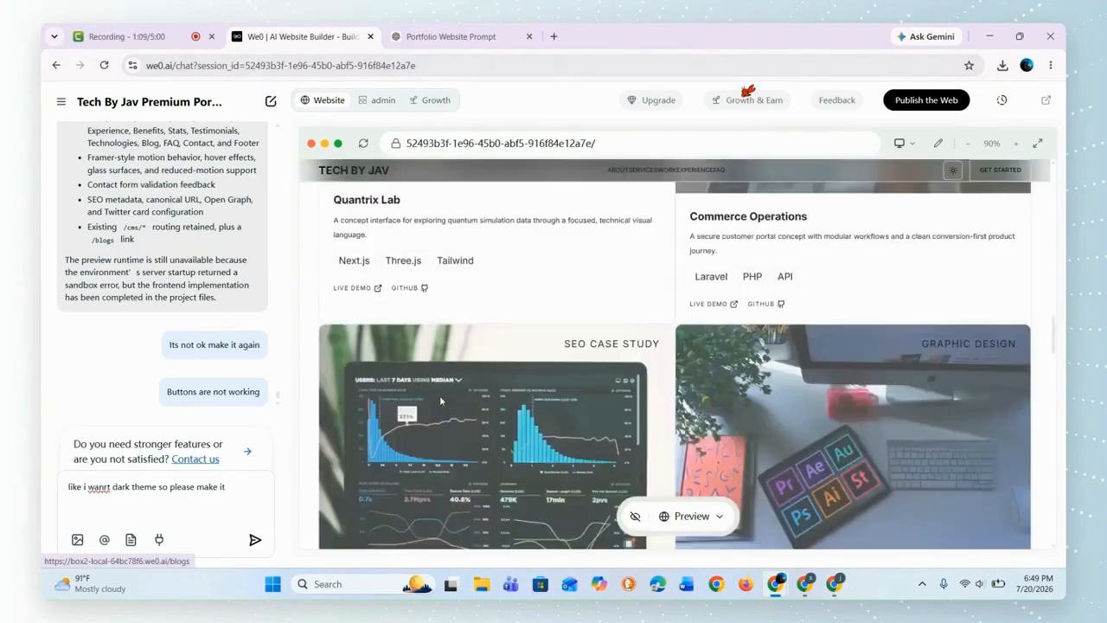
pyautogui.scroll(5, 596, 356)
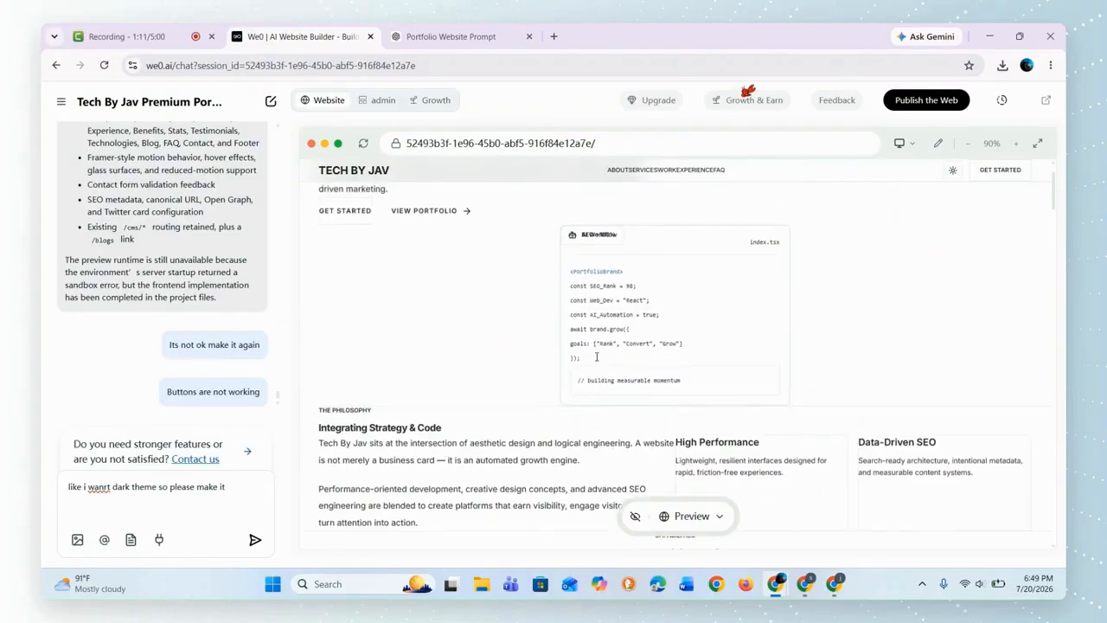